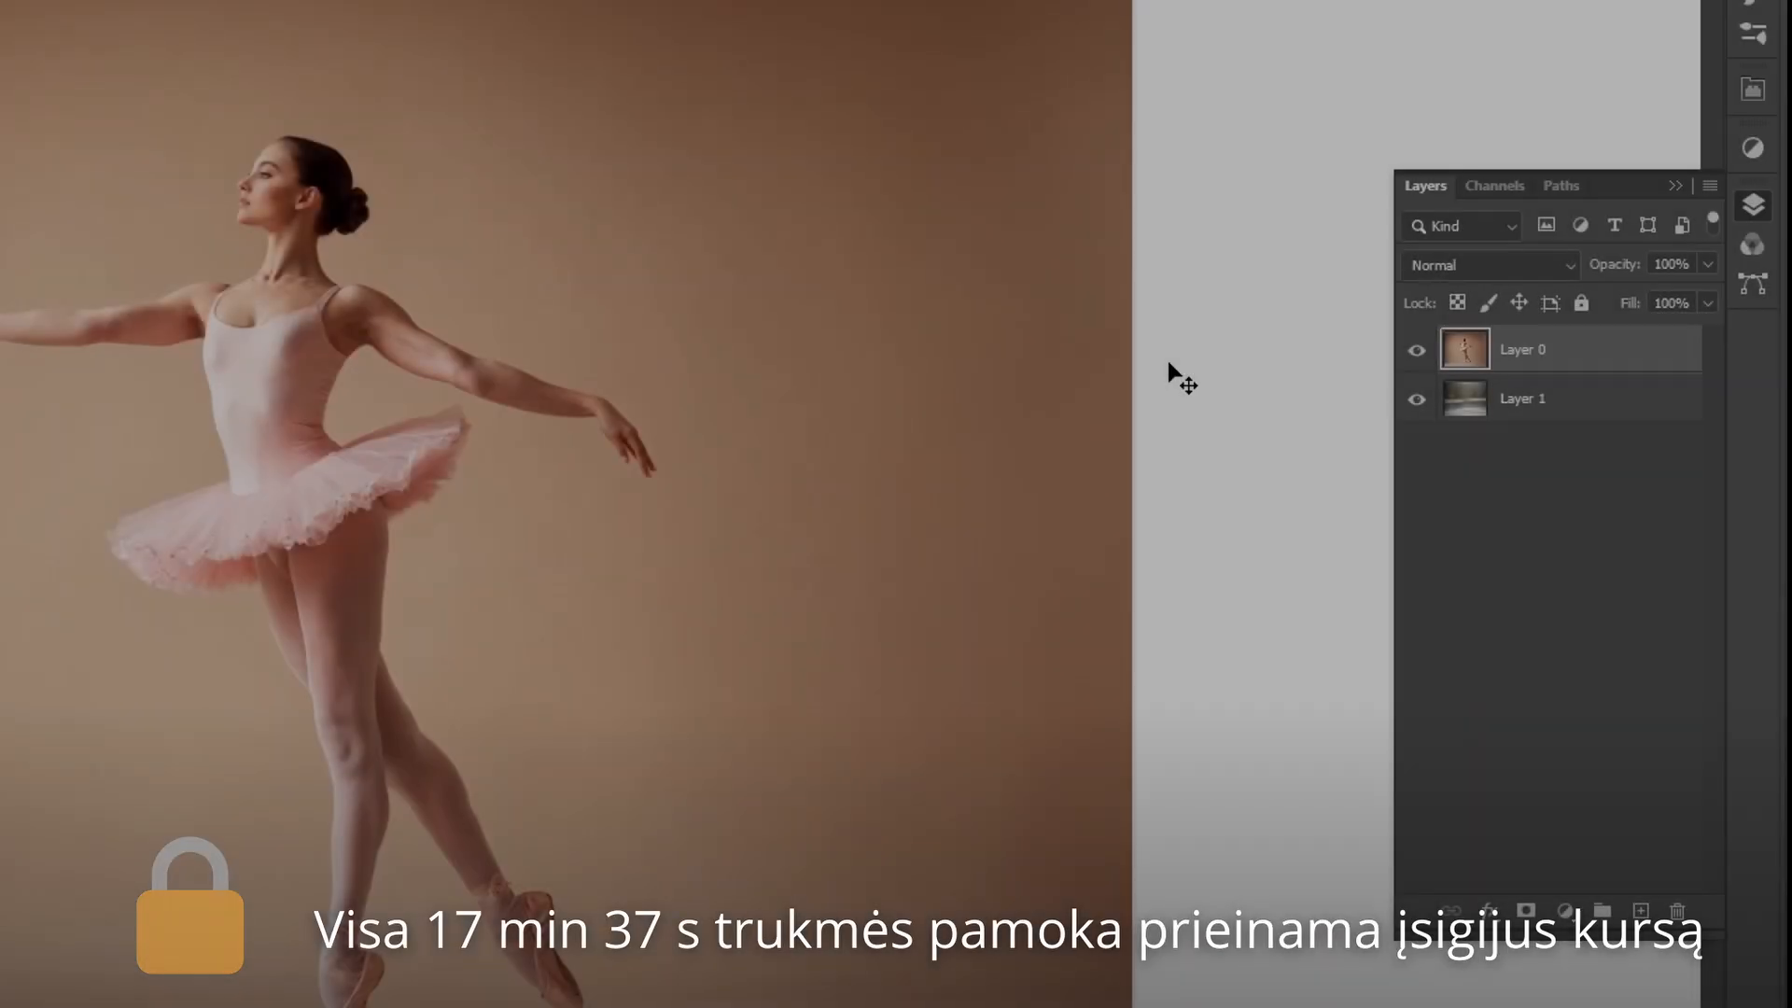
# Shift the ballerina layer (Layer 0) slightly on the canvas, by about 1.1 mm horizontally and 0.7 mm vertically.
pyautogui.rightClick(1382, 412)
pyautogui.press('Escape')
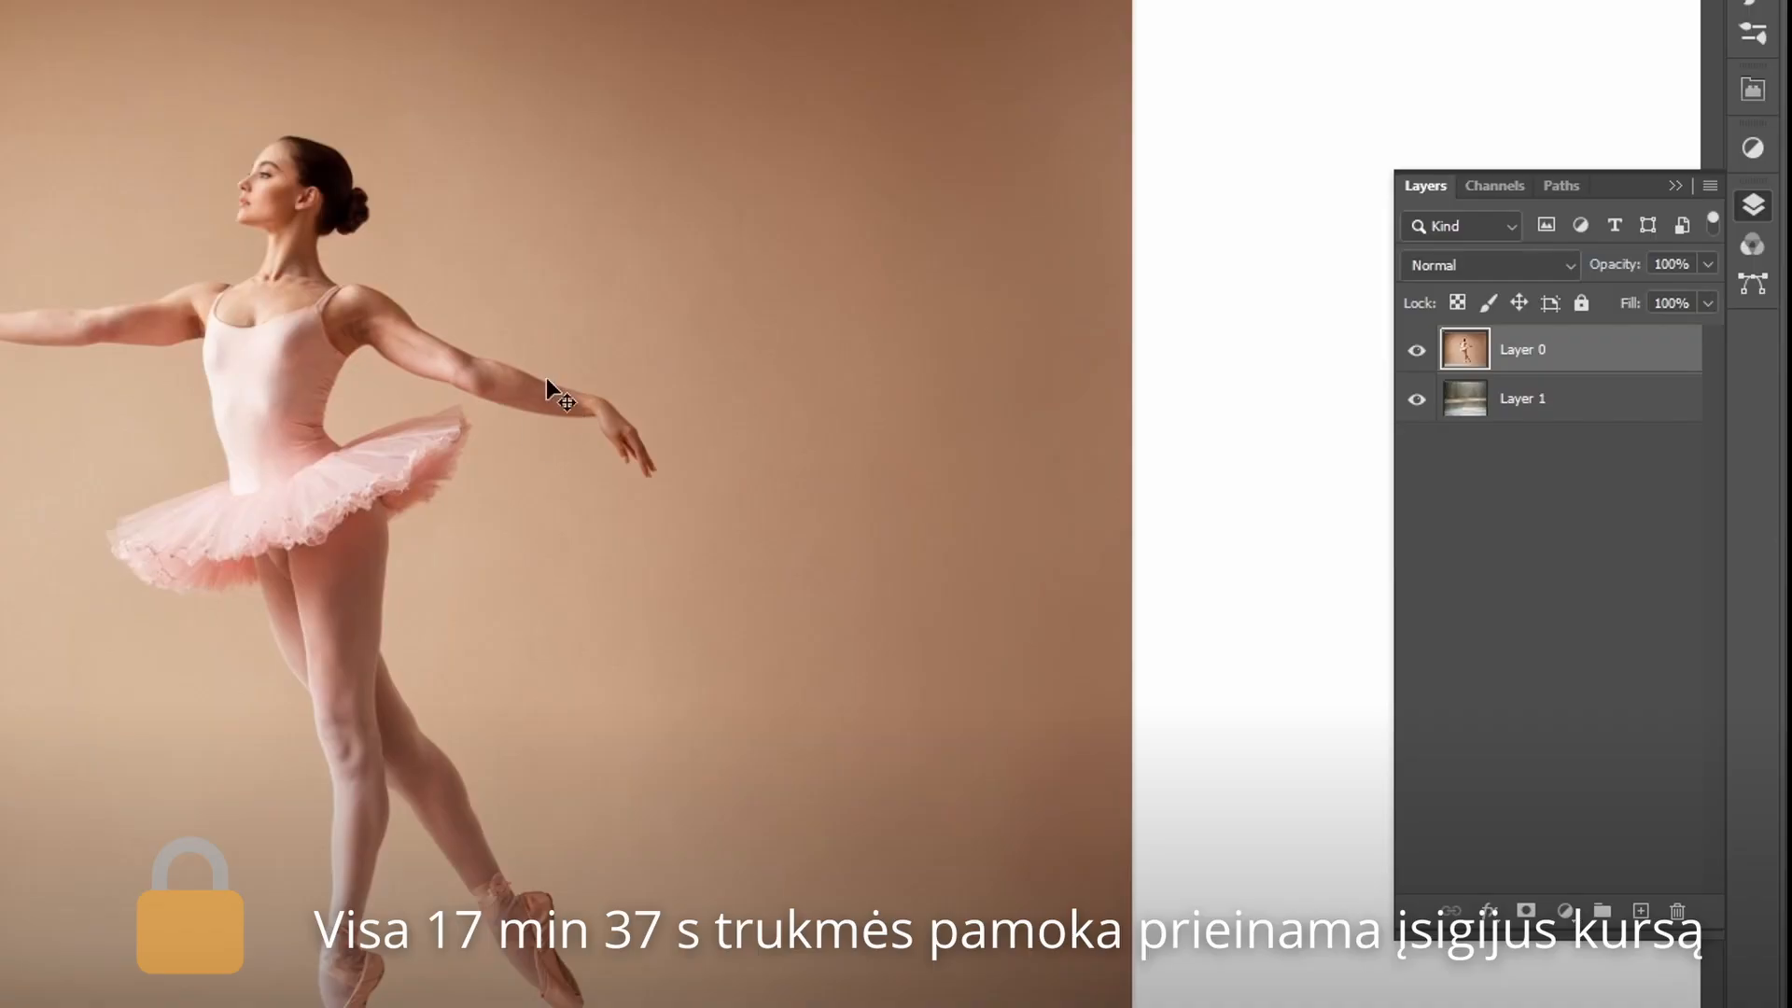
pyautogui.moveTo(397, 326)
pyautogui.mouseDown()
pyautogui.moveTo(933, 731)
pyautogui.moveTo(221, 159)
pyautogui.moveTo(392, 345)
pyautogui.moveTo(392, 329)
pyautogui.mouseUp()
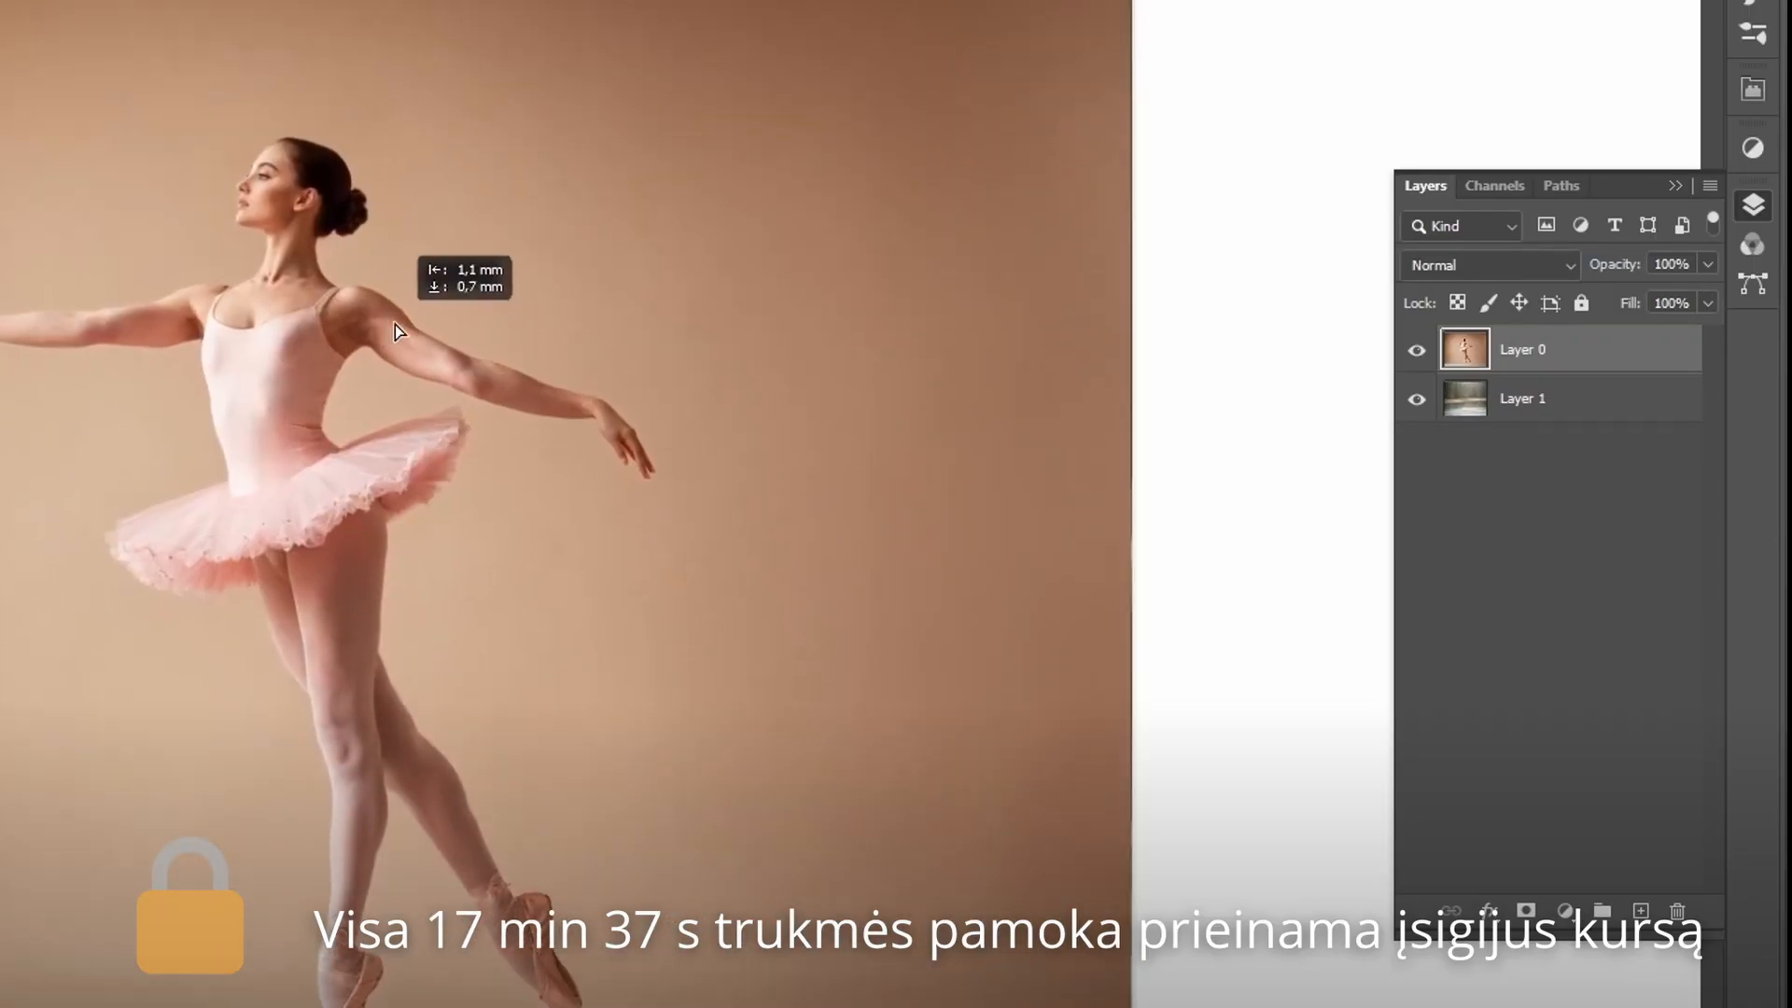
# Paint a reddish-brown zigzag on a new layer beside the dancer and move the stroke across the image.
pyautogui.click(1638, 911)
pyautogui.moveTo(501, 232)
pyautogui.mouseDown()
pyautogui.moveTo(547, 206)
pyautogui.moveTo(1003, 309)
pyautogui.mouseUp()
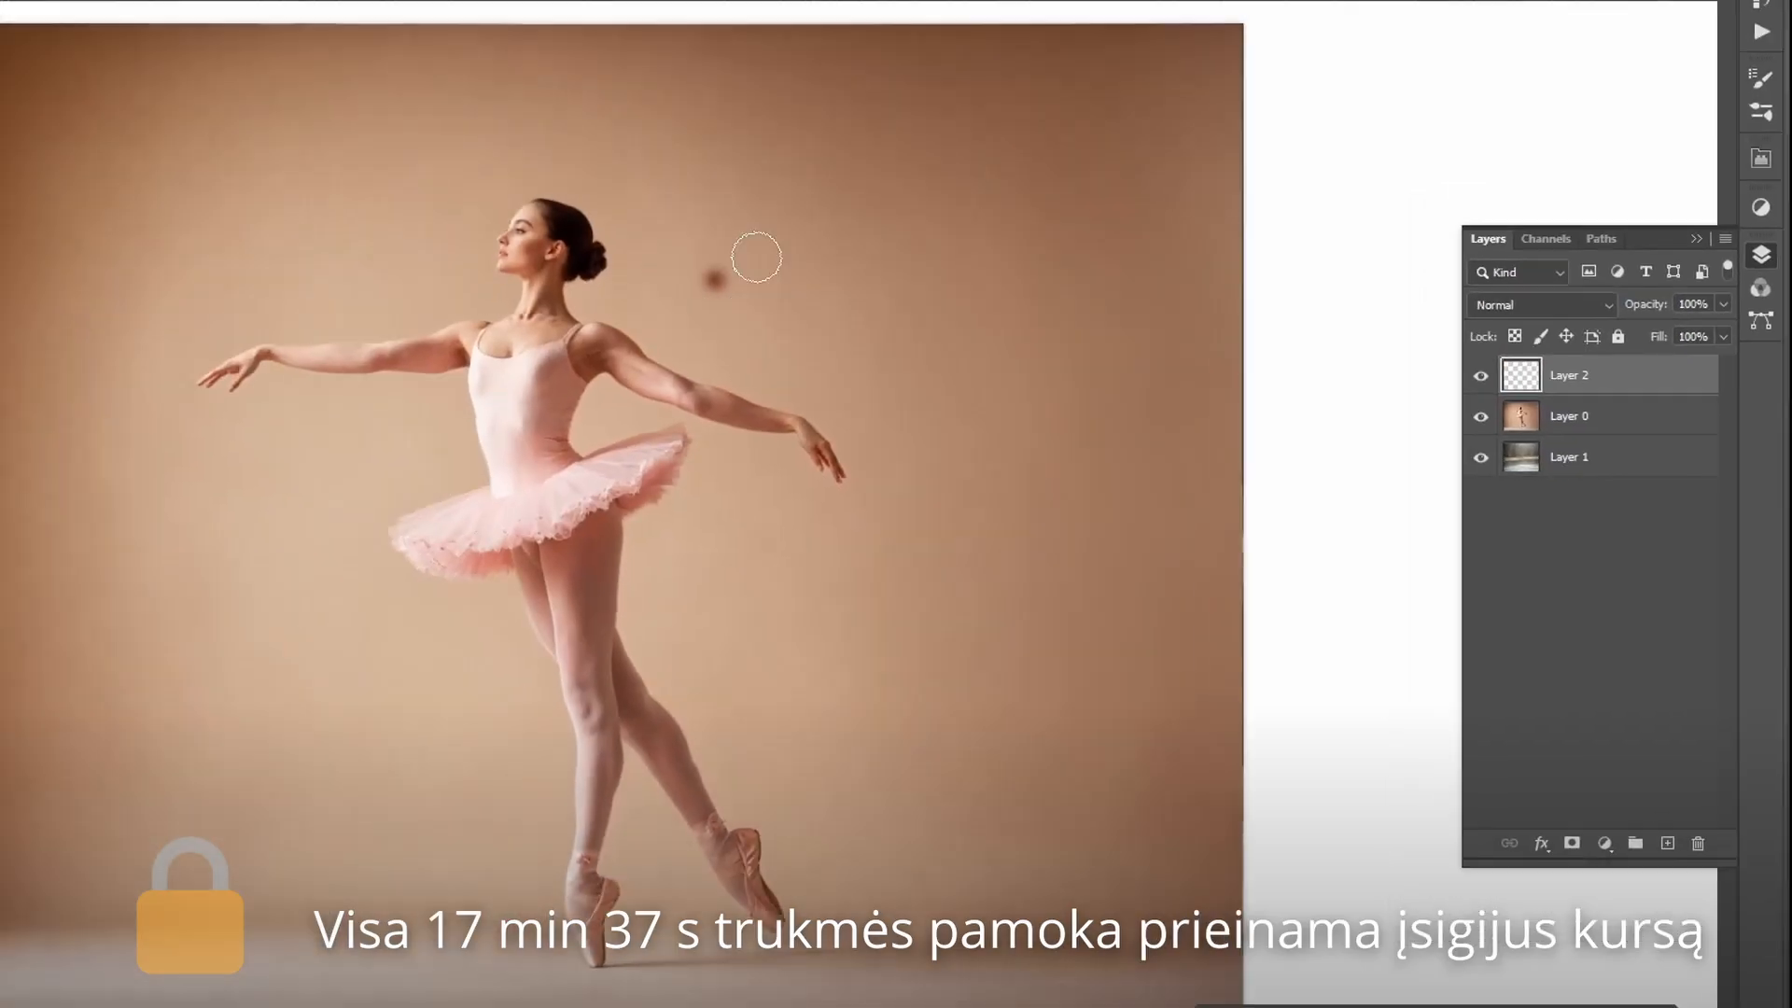
pyautogui.moveTo(1269, 373)
pyautogui.mouseDown()
pyautogui.moveTo(1071, 552)
pyautogui.moveTo(1183, 540)
pyautogui.moveTo(1073, 658)
pyautogui.mouseUp()
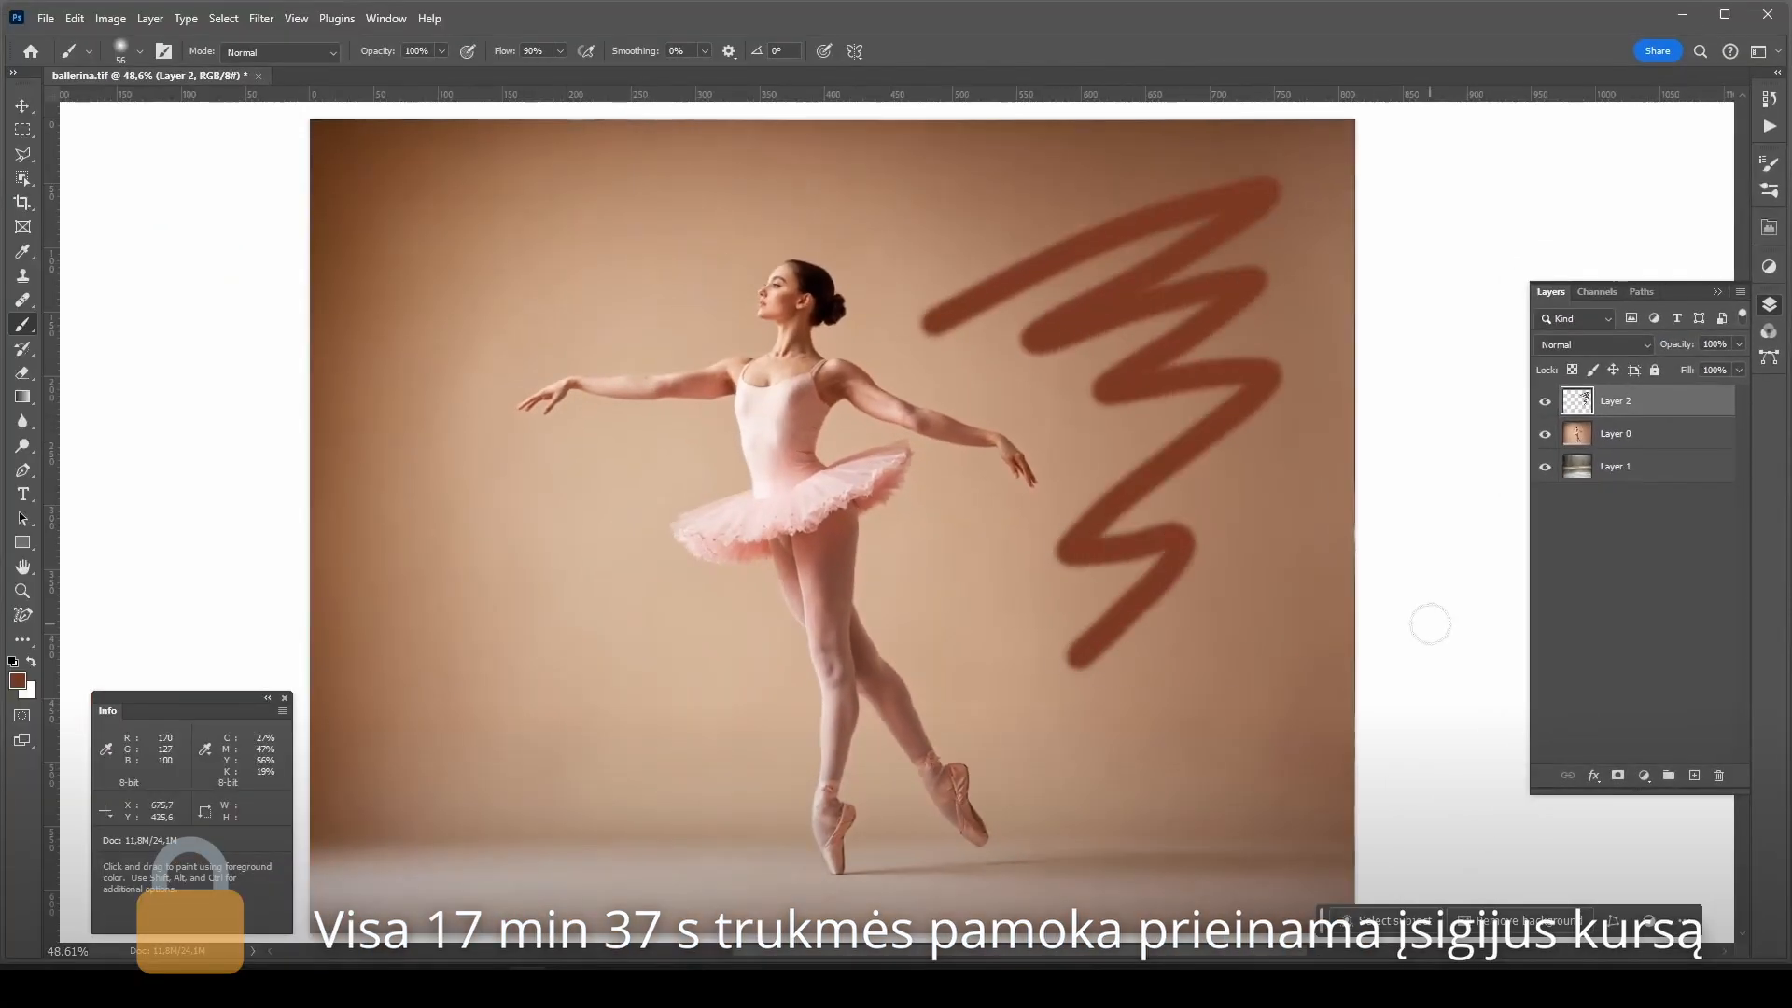
pyautogui.click(24, 108)
pyautogui.moveTo(1099, 297); pyautogui.dragTo(569, 433)
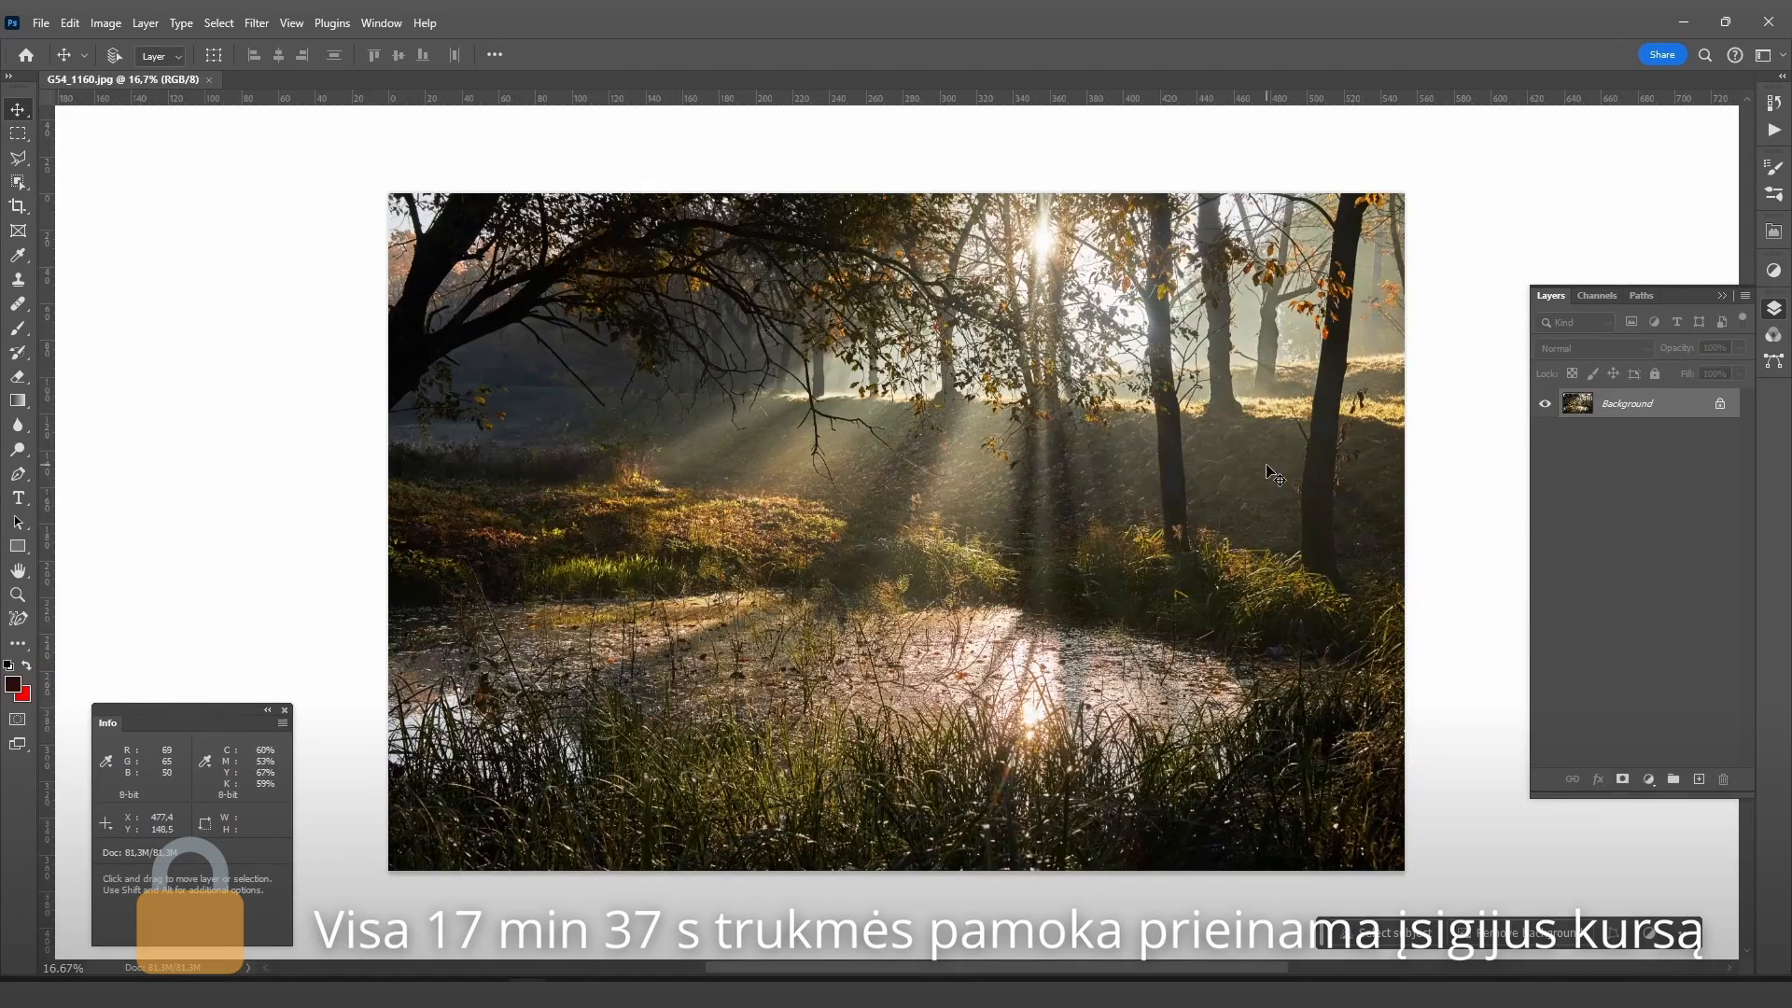
# Make the hidden ballerina layer above the lake background visible again.
pyautogui.scroll(2, 1270, 462)
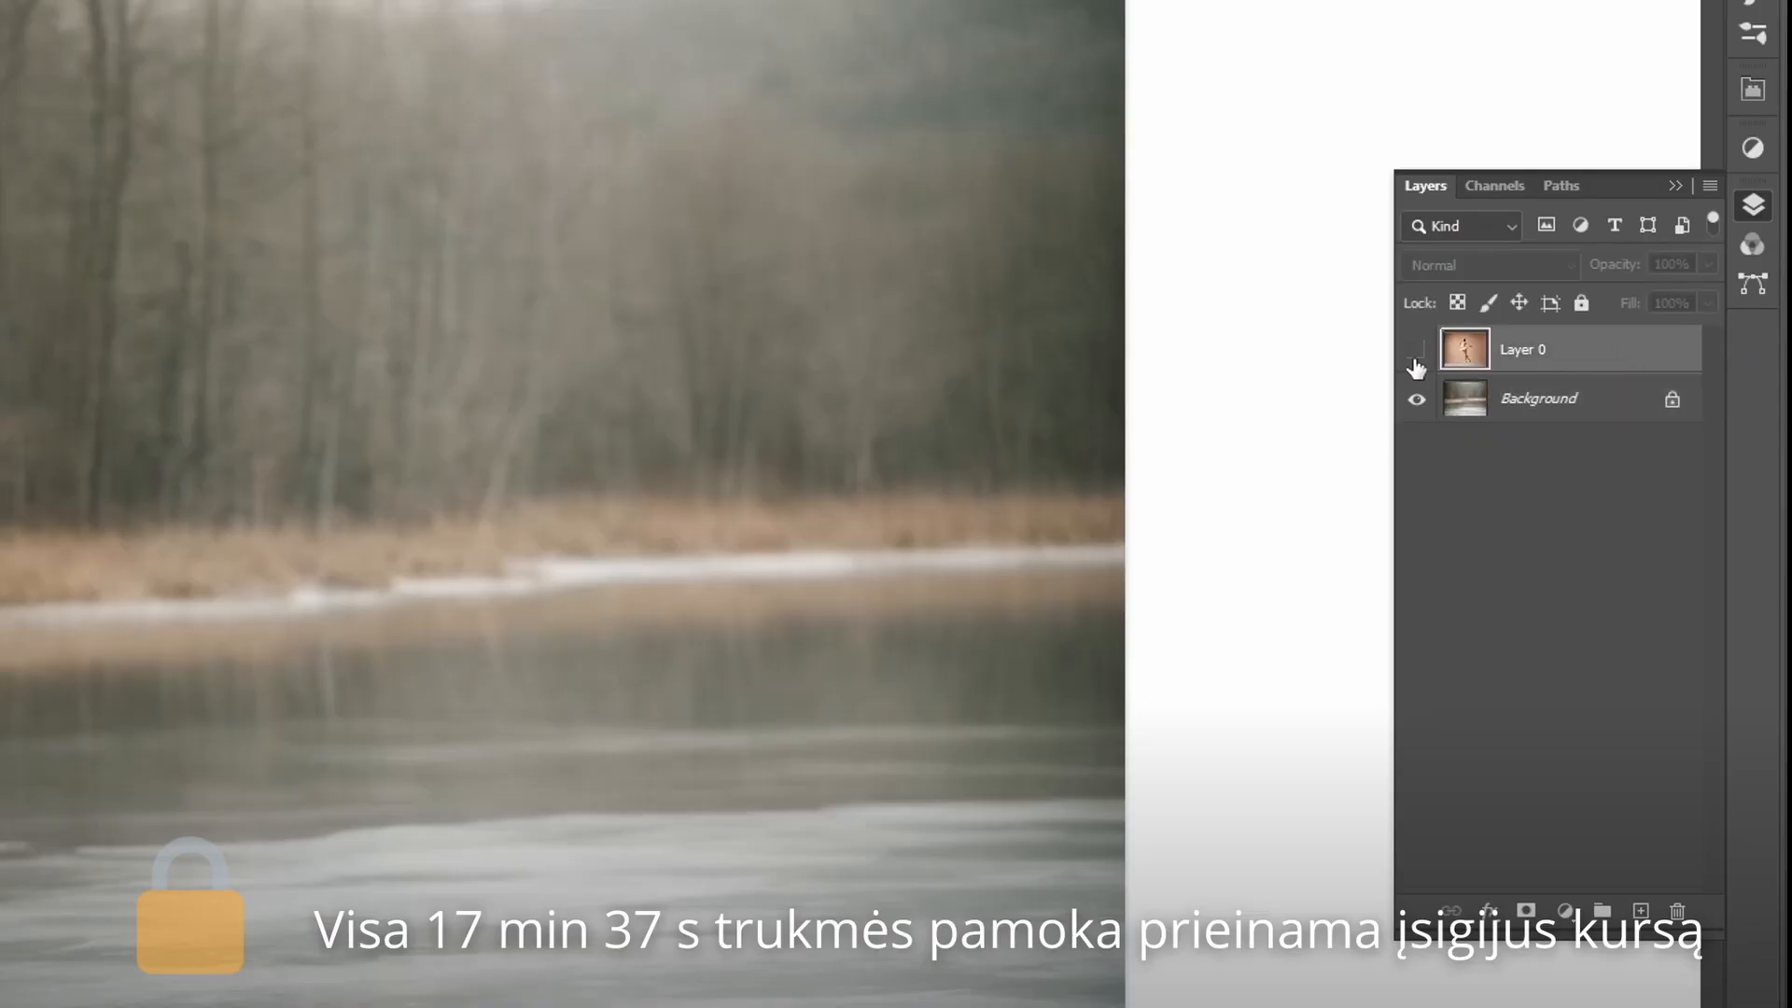
pyautogui.click(1417, 351)
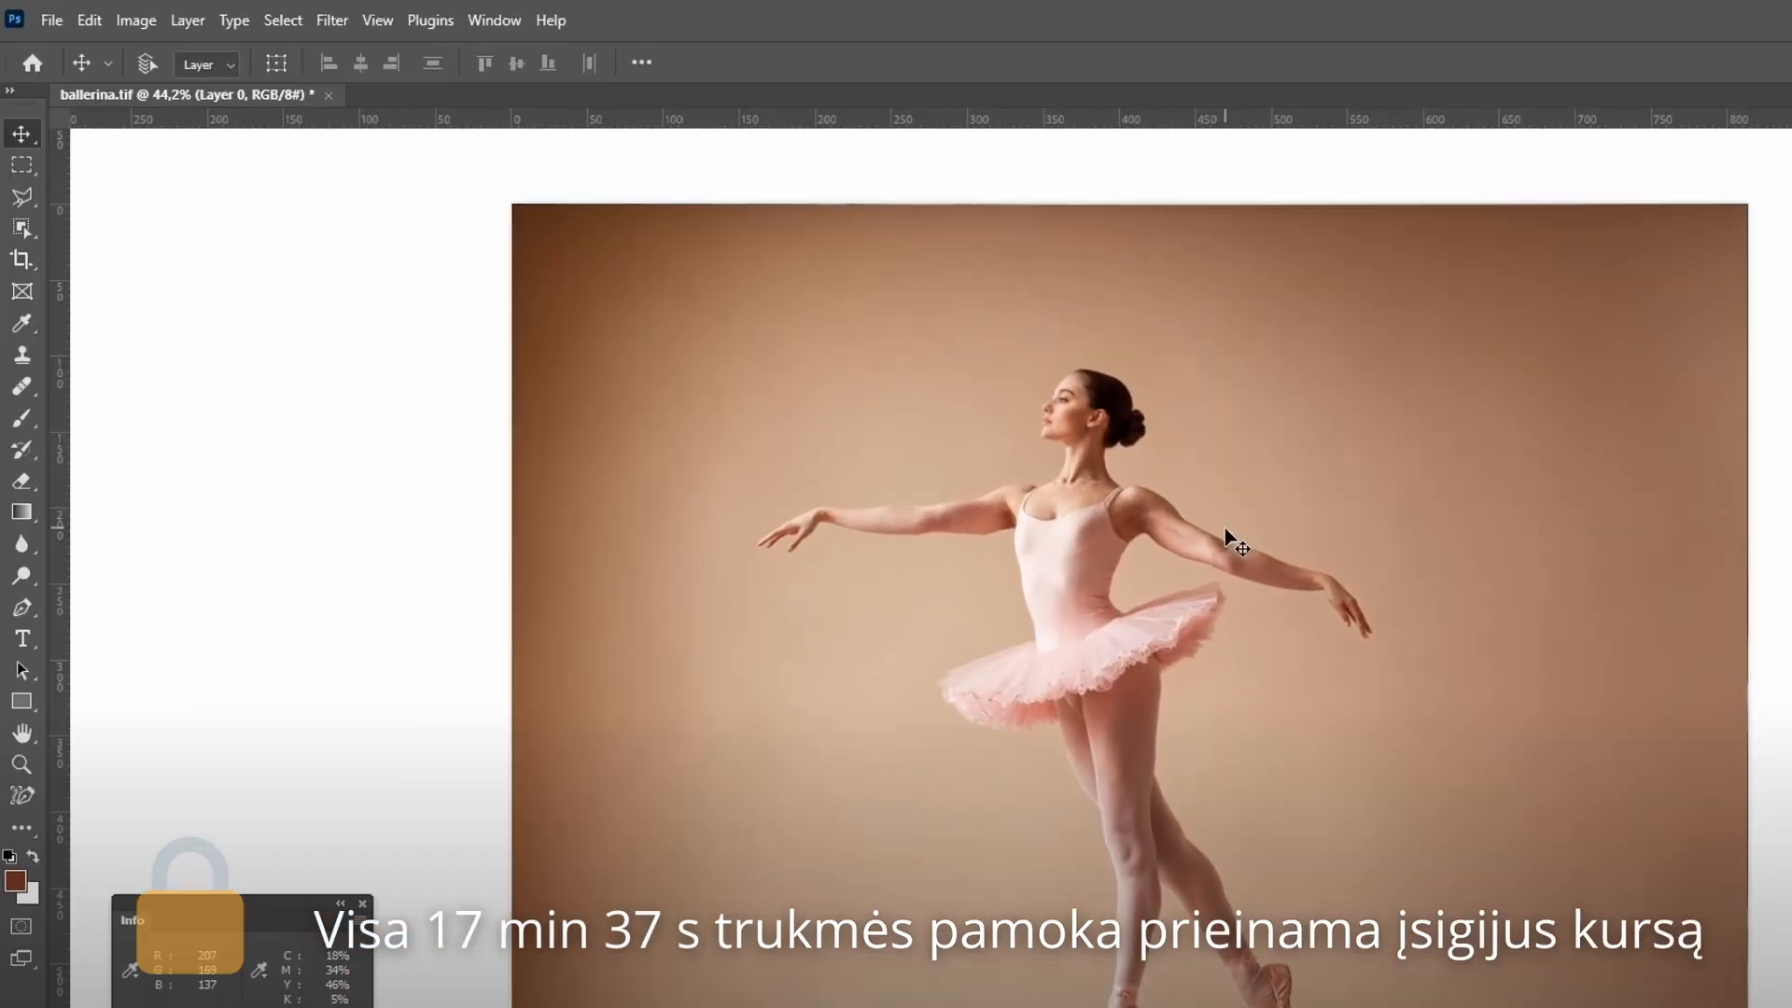
# Review the Photoshop, Large Document Format, Photoshop PDF and TIFF file types available for saving ballerina as a new file.
pyautogui.hotkey('ctrl', 'shift', 's')
pyautogui.click(470, 560)
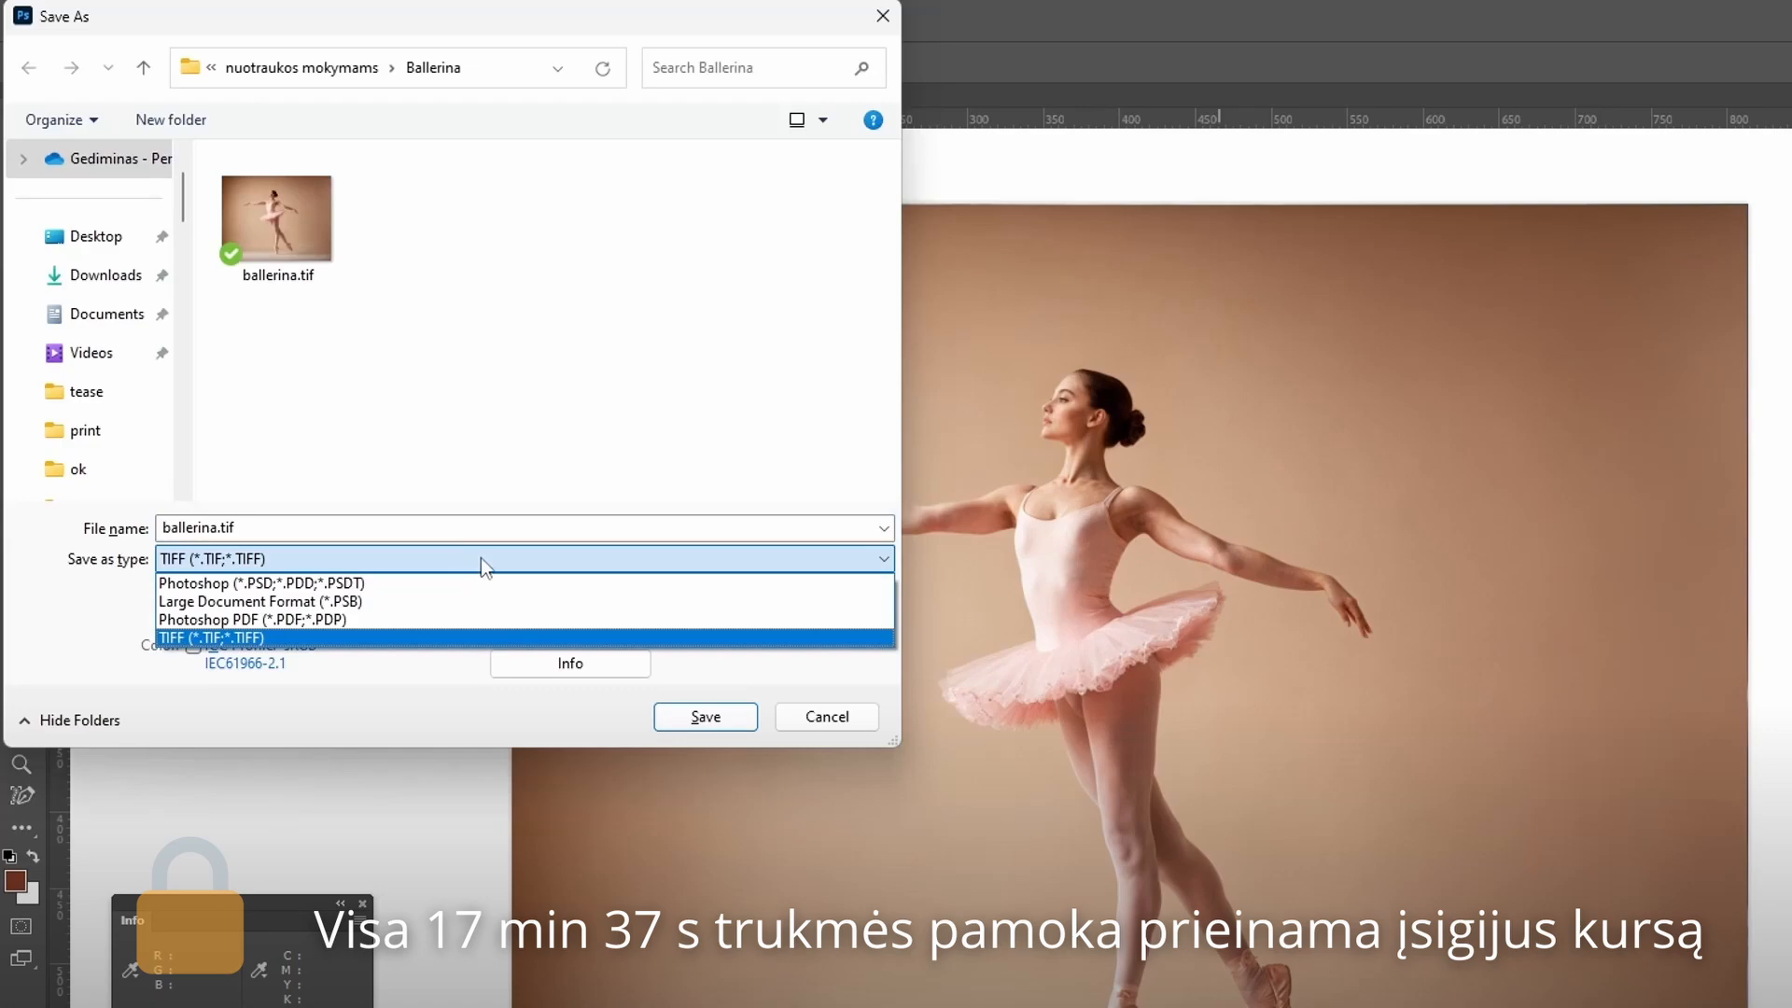
pyautogui.click(257, 583)
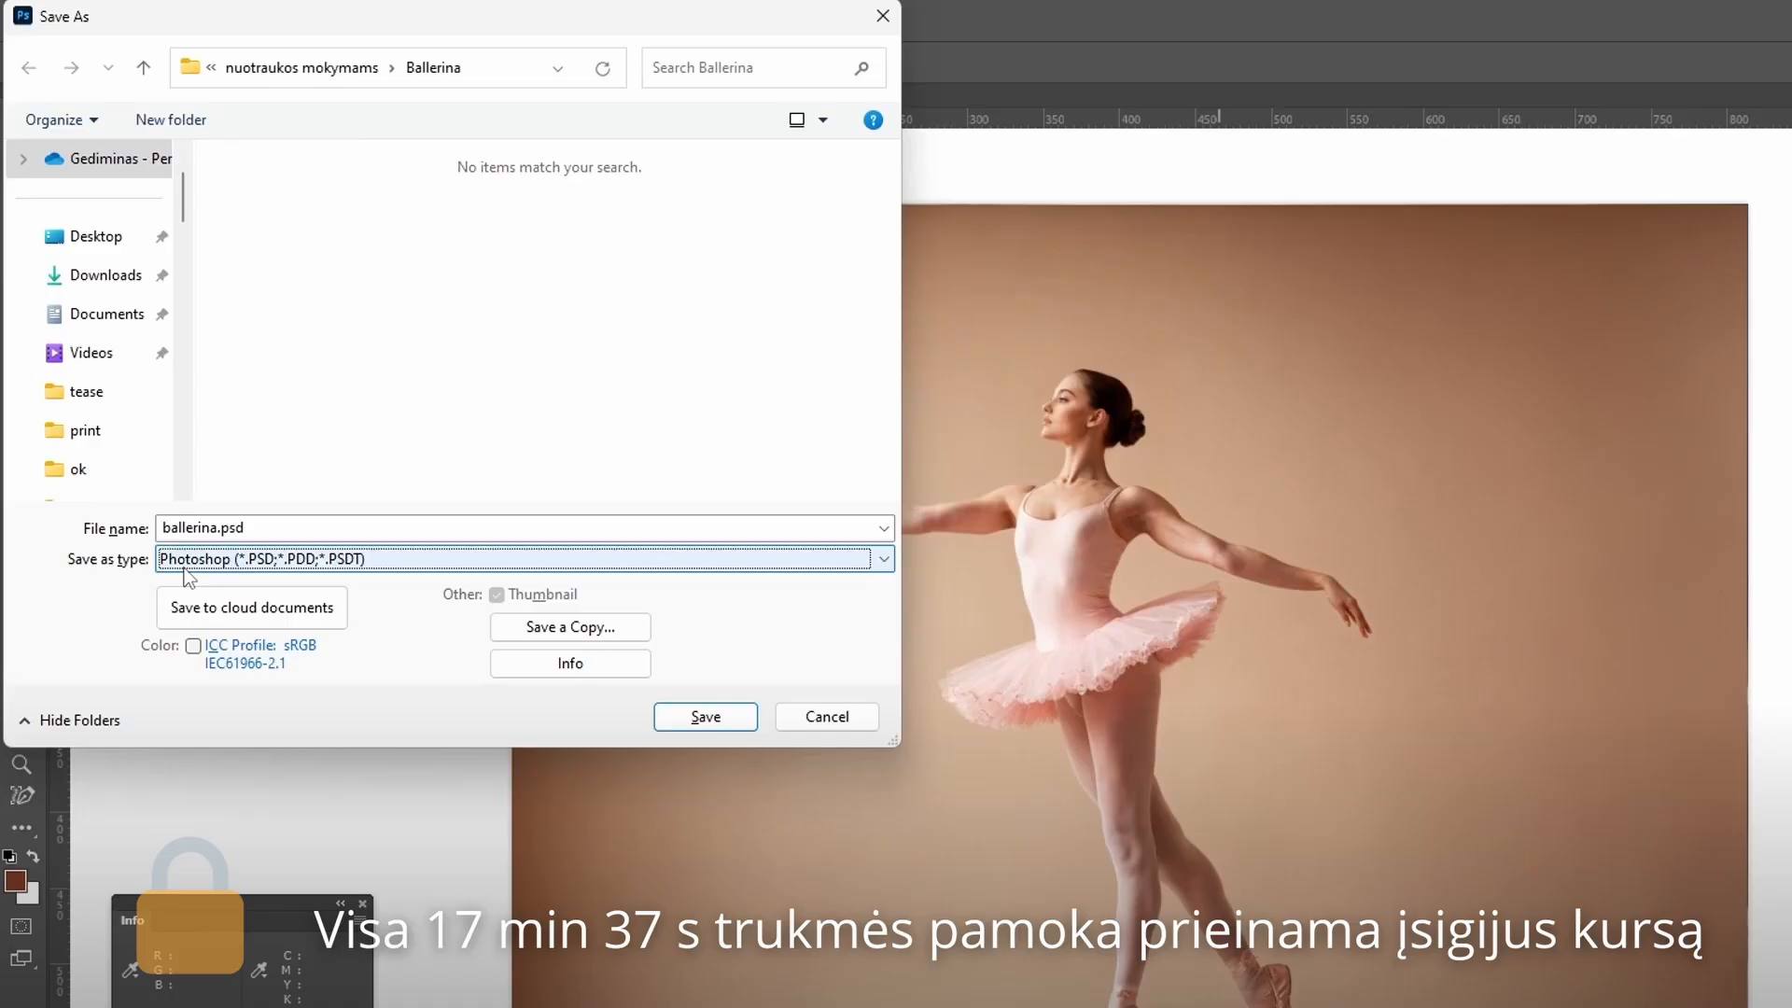
pyautogui.click(435, 558)
pyautogui.click(427, 596)
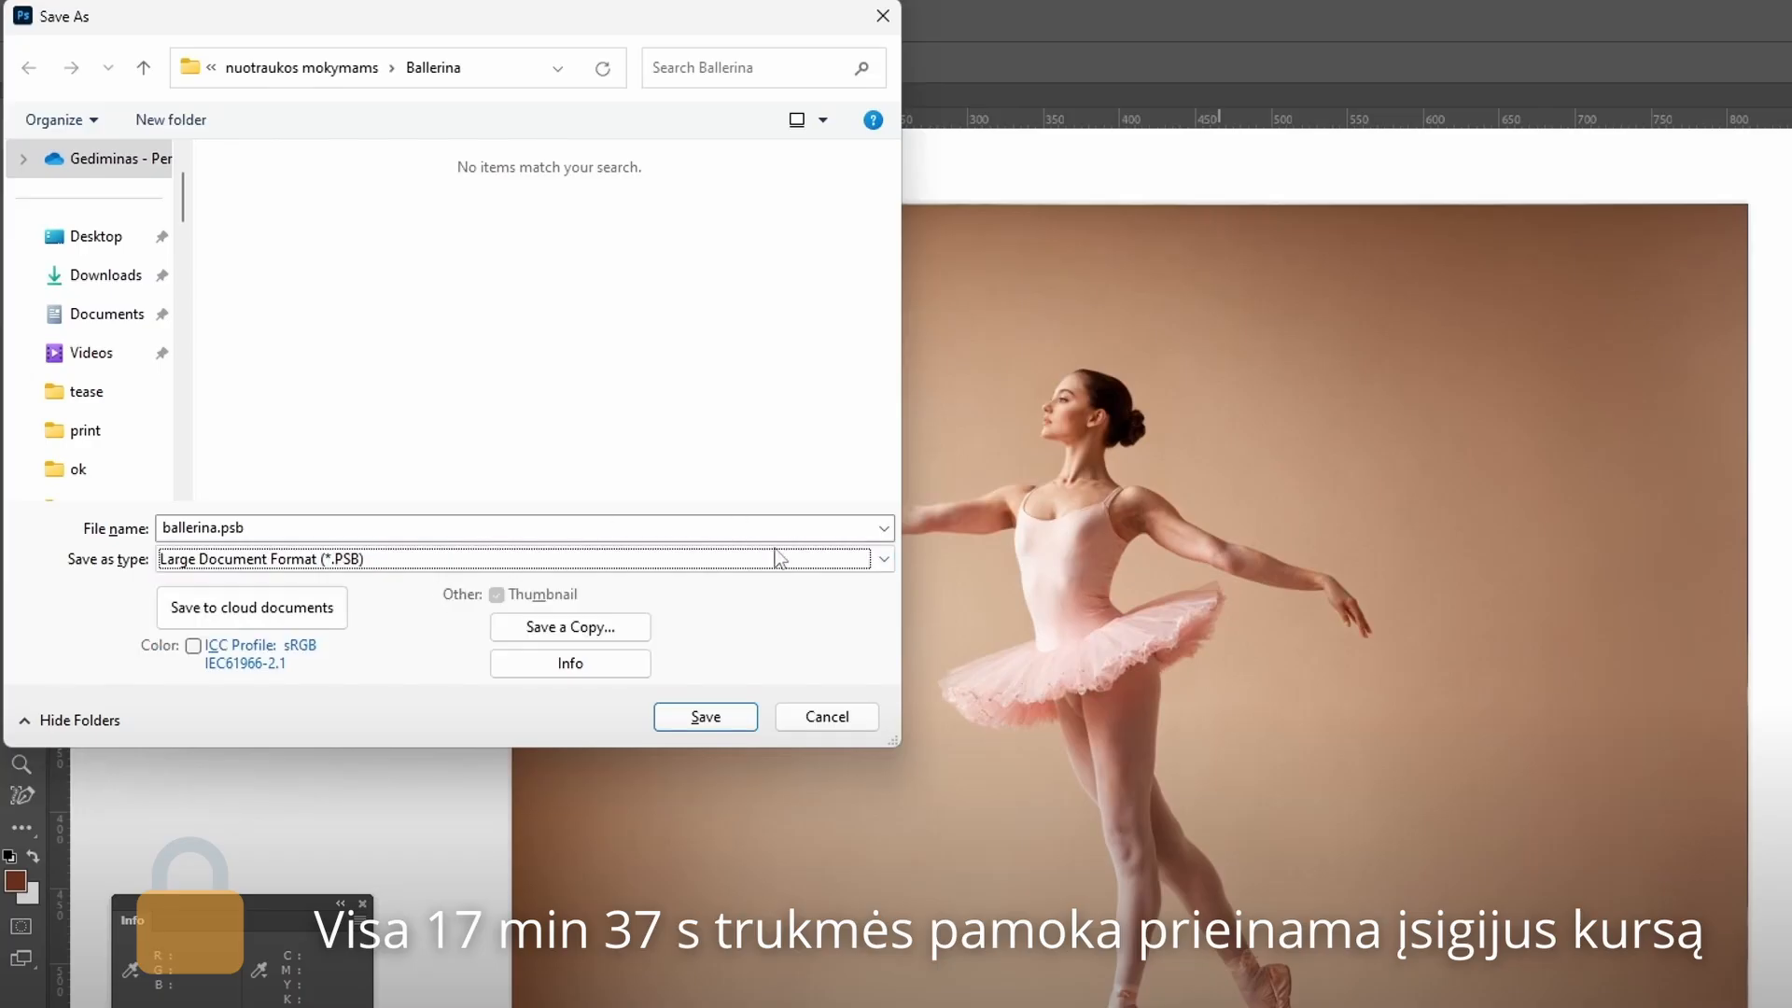
pyautogui.click(334, 569)
pyautogui.click(317, 623)
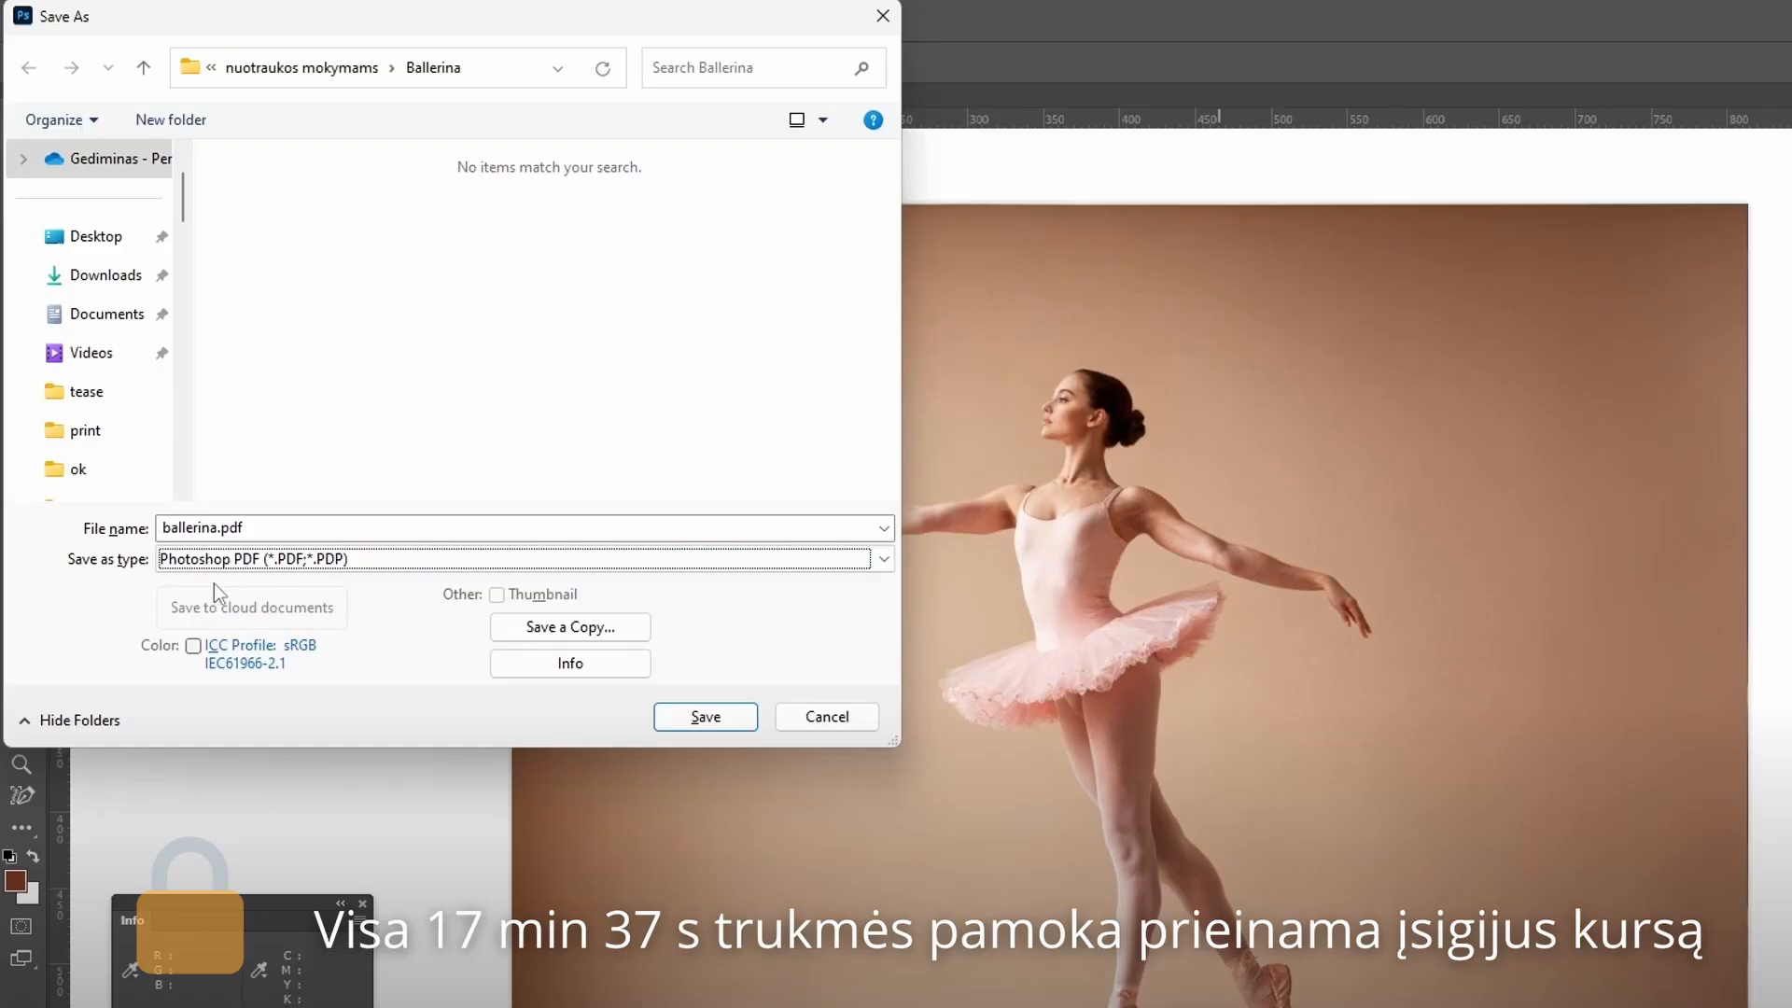
pyautogui.click(261, 572)
pyautogui.click(237, 636)
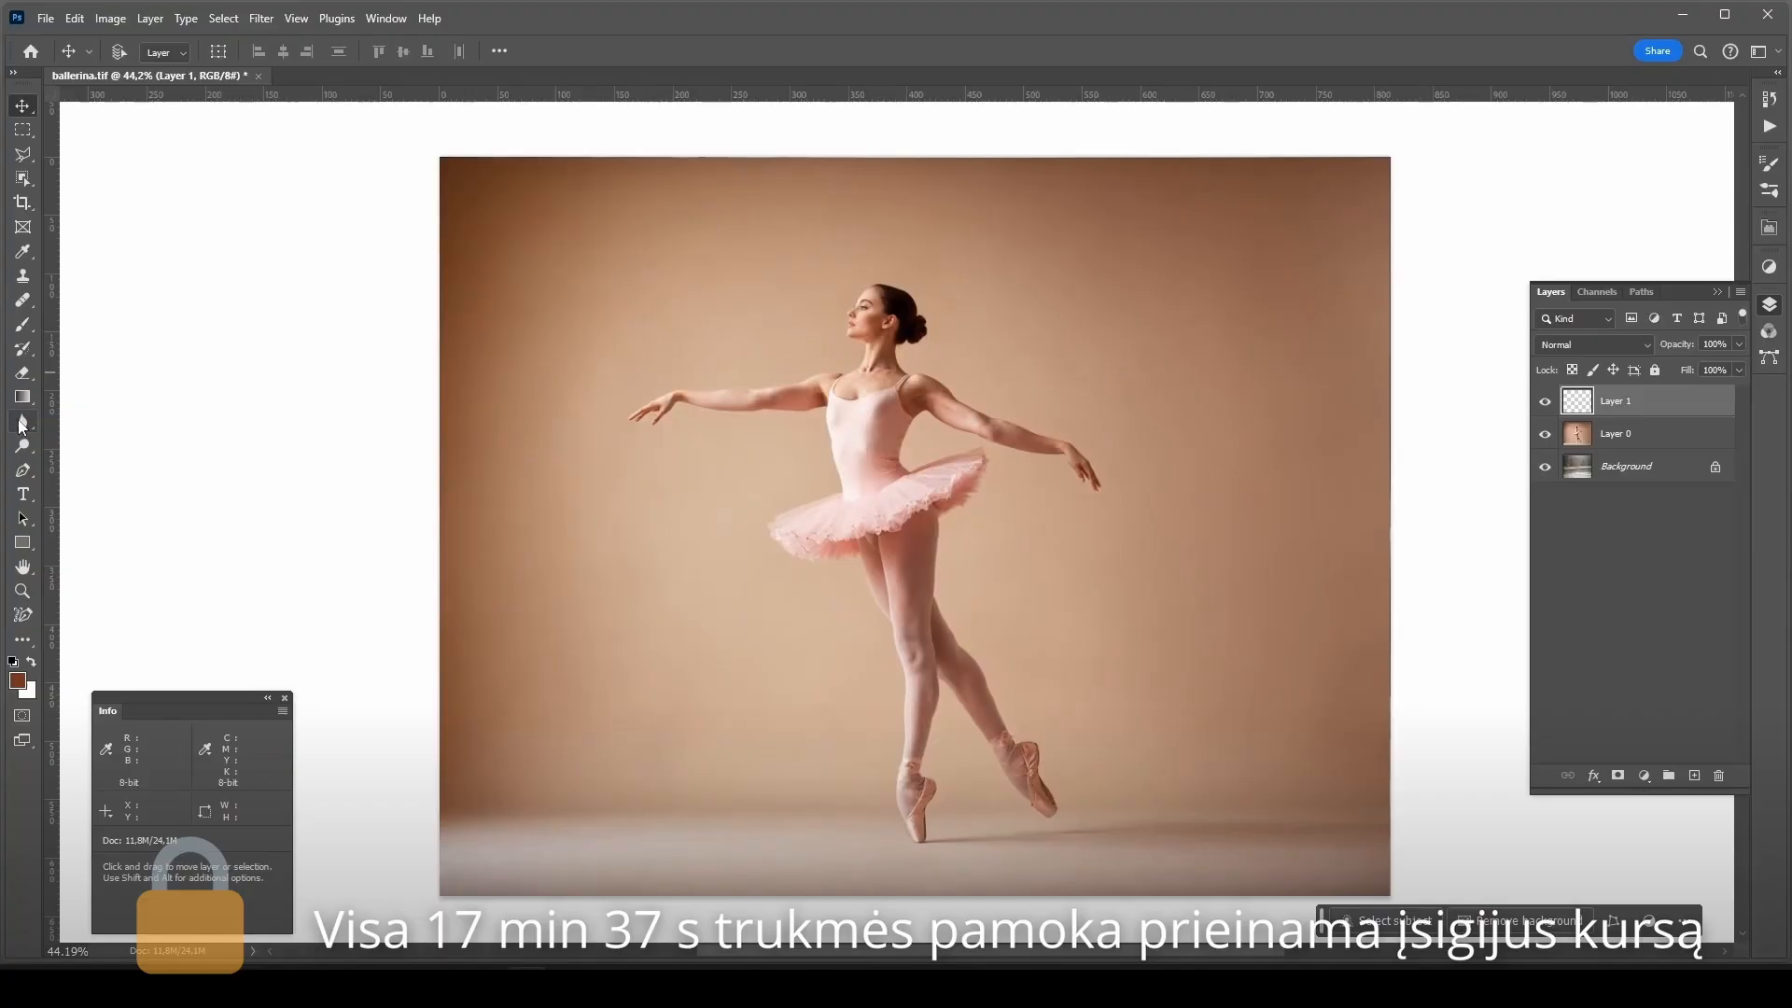
# Paint a reddish-brown zigzag brush stroke on Layer 1 in the empty backdrop beside the dancer's extended hand.
pyautogui.click(23, 324)
pyautogui.moveTo(1087, 303)
pyautogui.mouseDown()
pyautogui.moveTo(1270, 353)
pyautogui.moveTo(1075, 590)
pyautogui.mouseUp()
pyautogui.moveTo(1183, 580); pyautogui.dragTo(1213, 590)
# Move the zigzag stroke down next to the dancer's hand and rotate it slightly counterclockwise with Free Transform.
pyautogui.press('v')
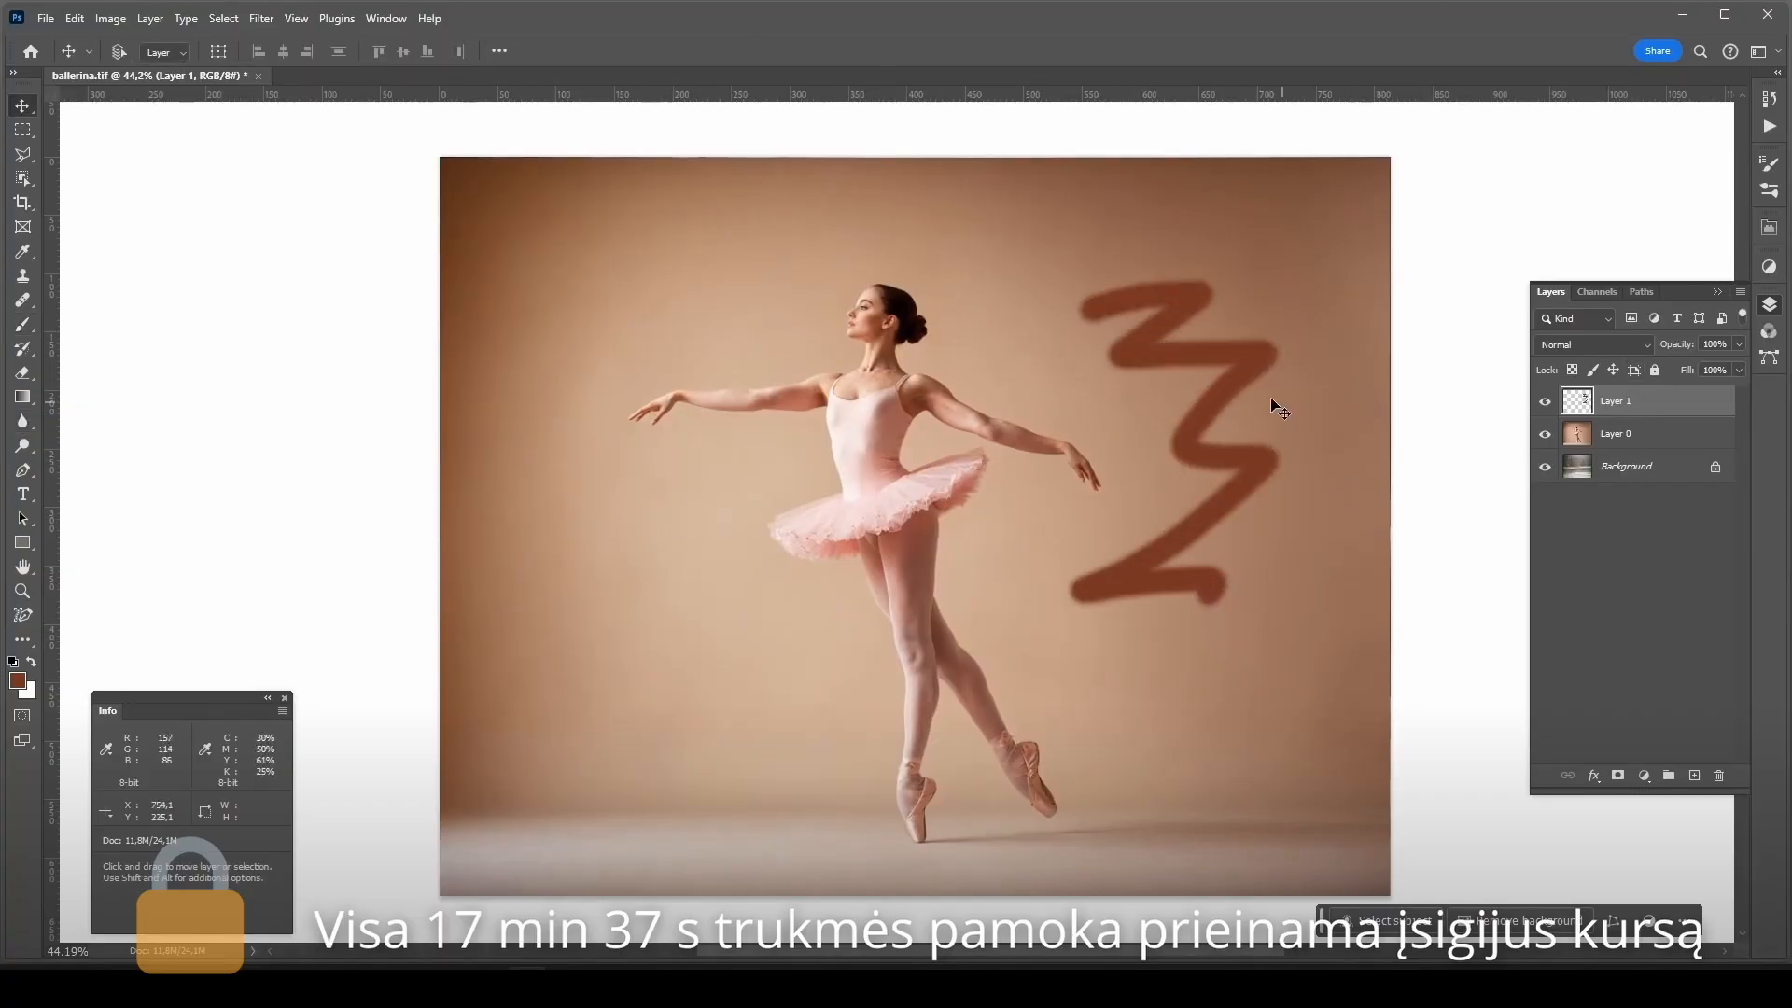
pyautogui.moveTo(1221, 373); pyautogui.dragTo(1238, 524)
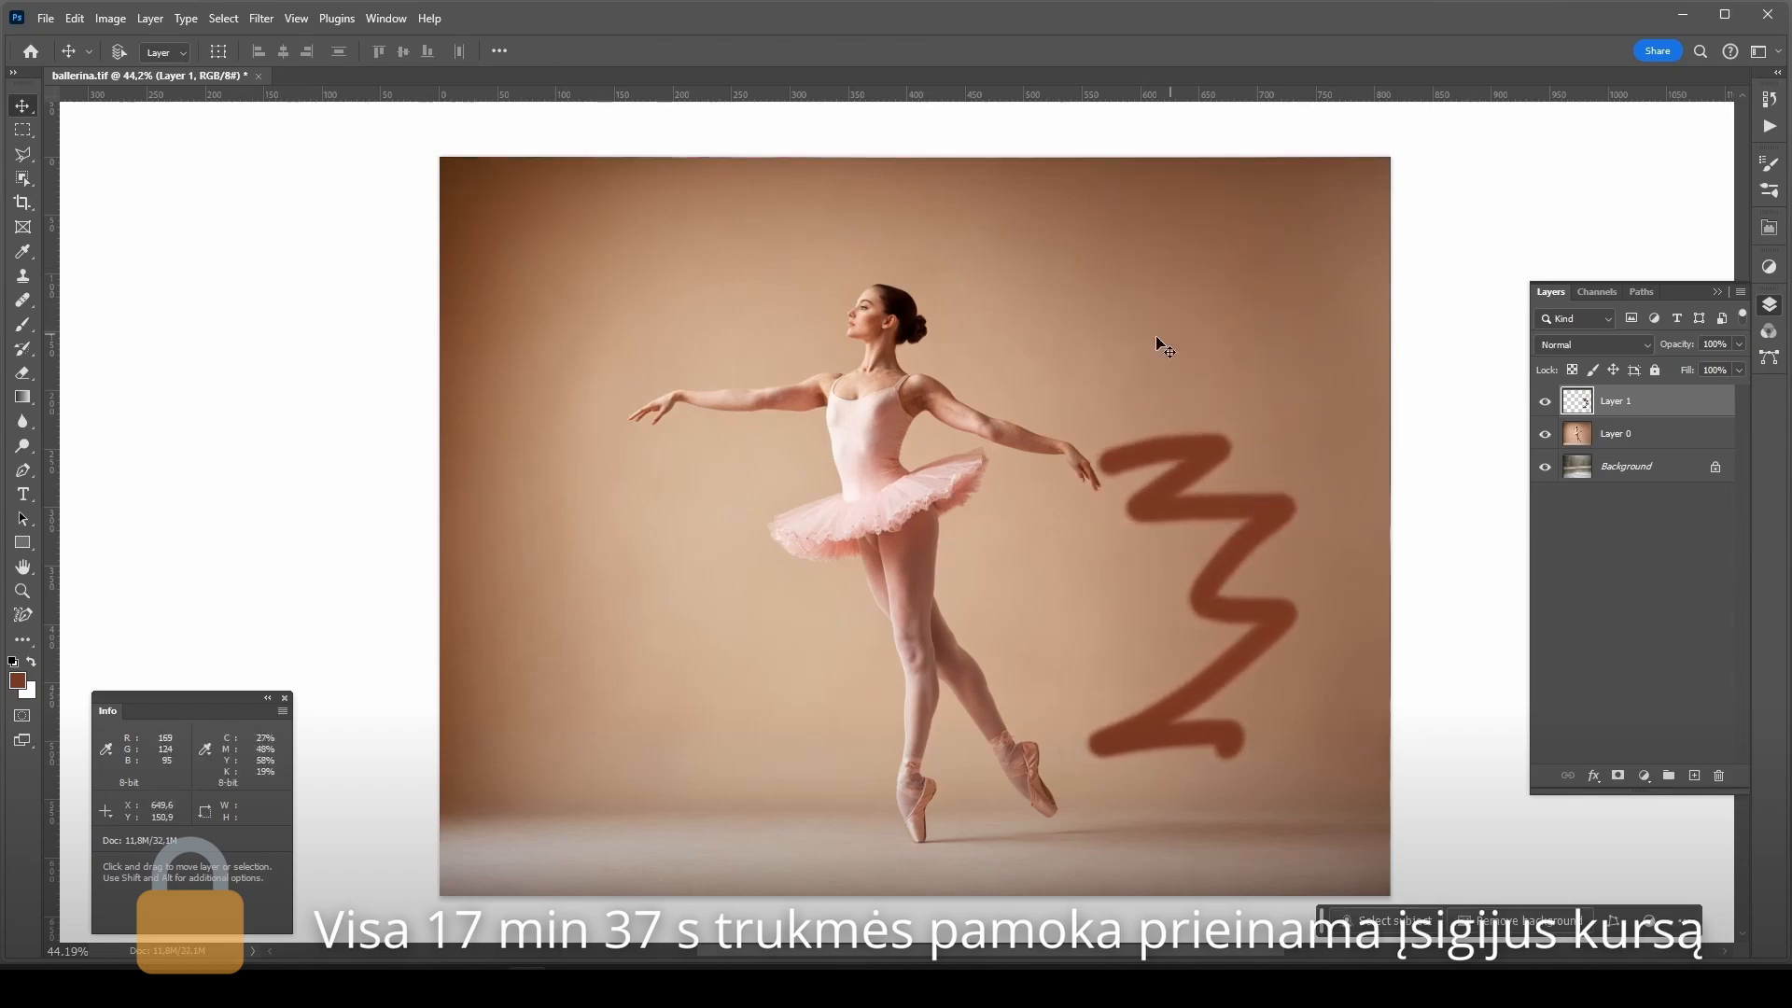
pyautogui.hotkey('ctrl', 't')
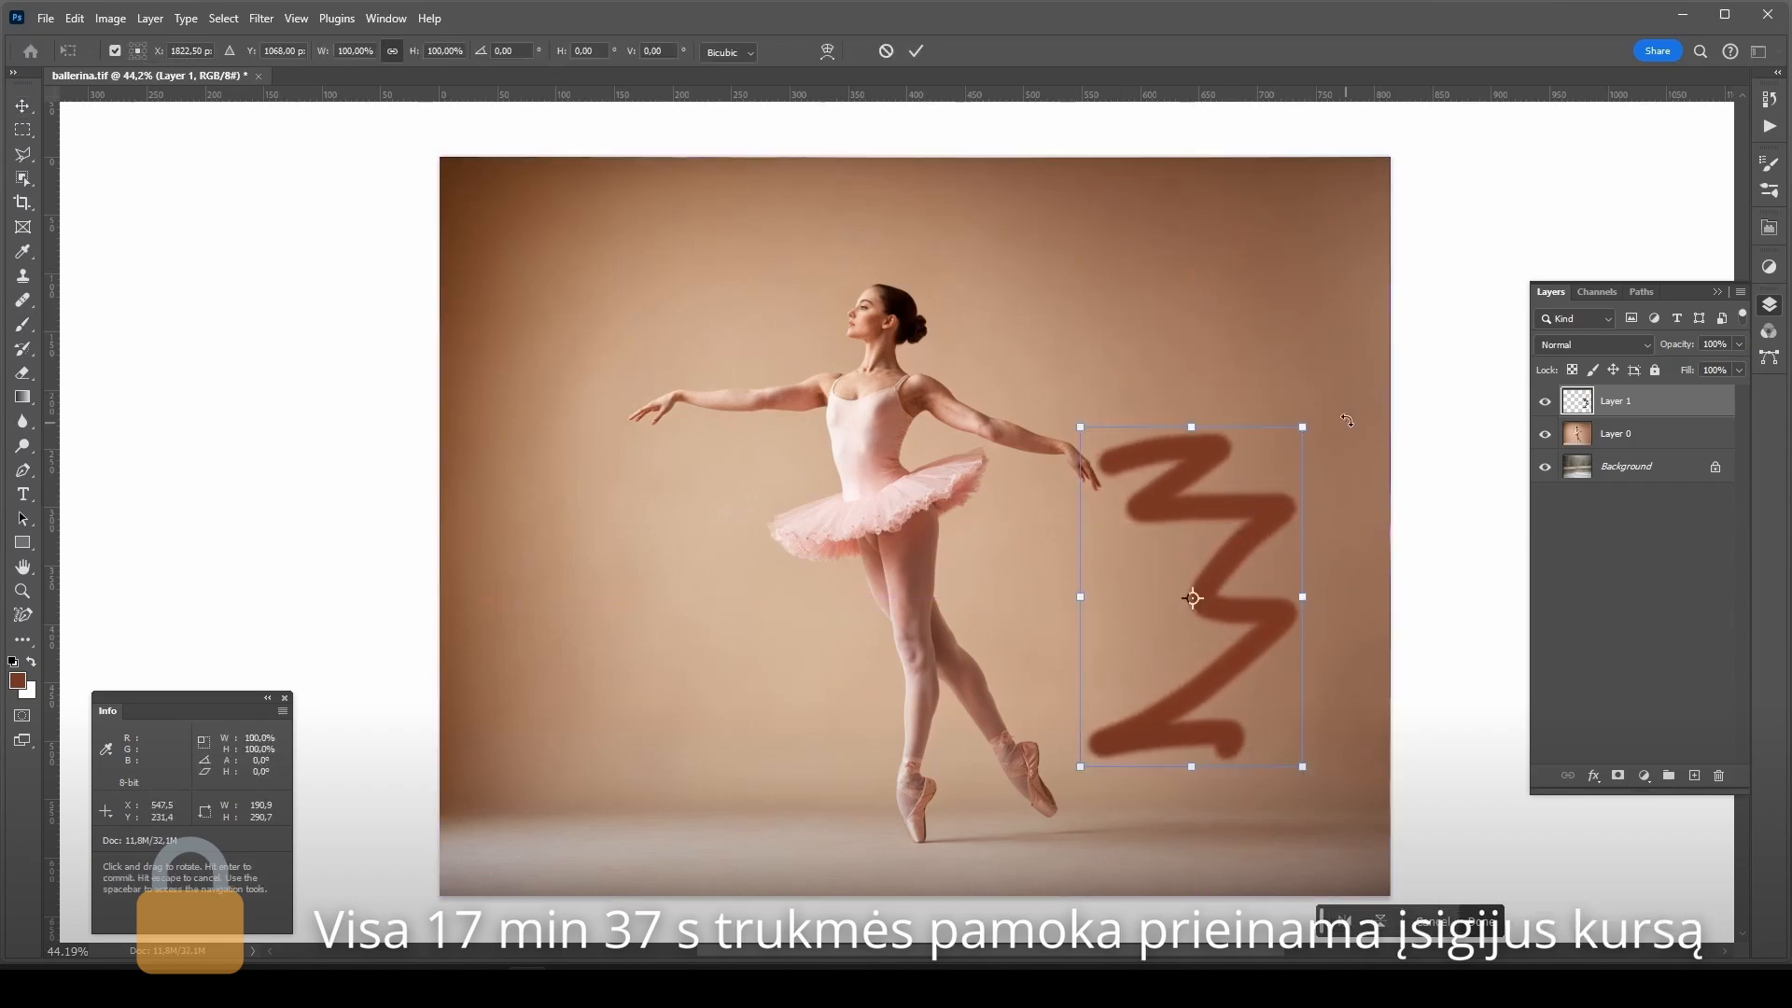
pyautogui.moveTo(1347, 403); pyautogui.dragTo(1296, 347)
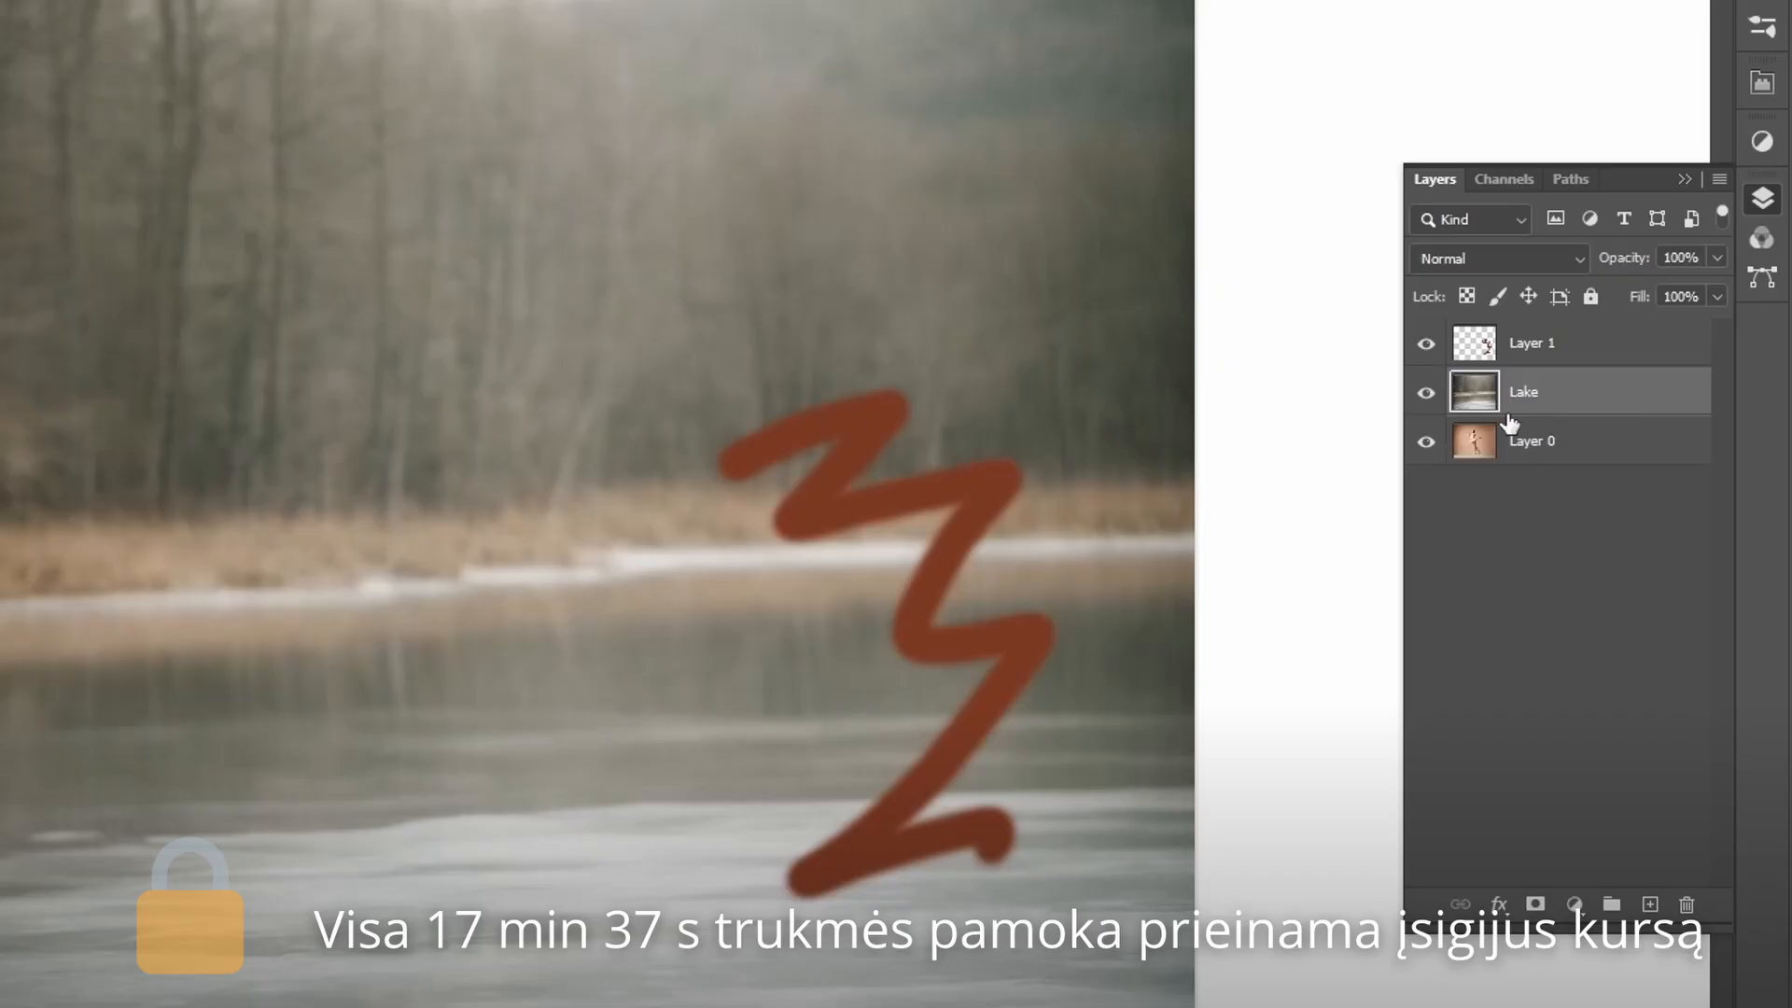
# Reorder the layers so that Layer 0 is on top, followed by Layer 1 and Lake.
pyautogui.moveTo(1540, 403); pyautogui.dragTo(1537, 339)
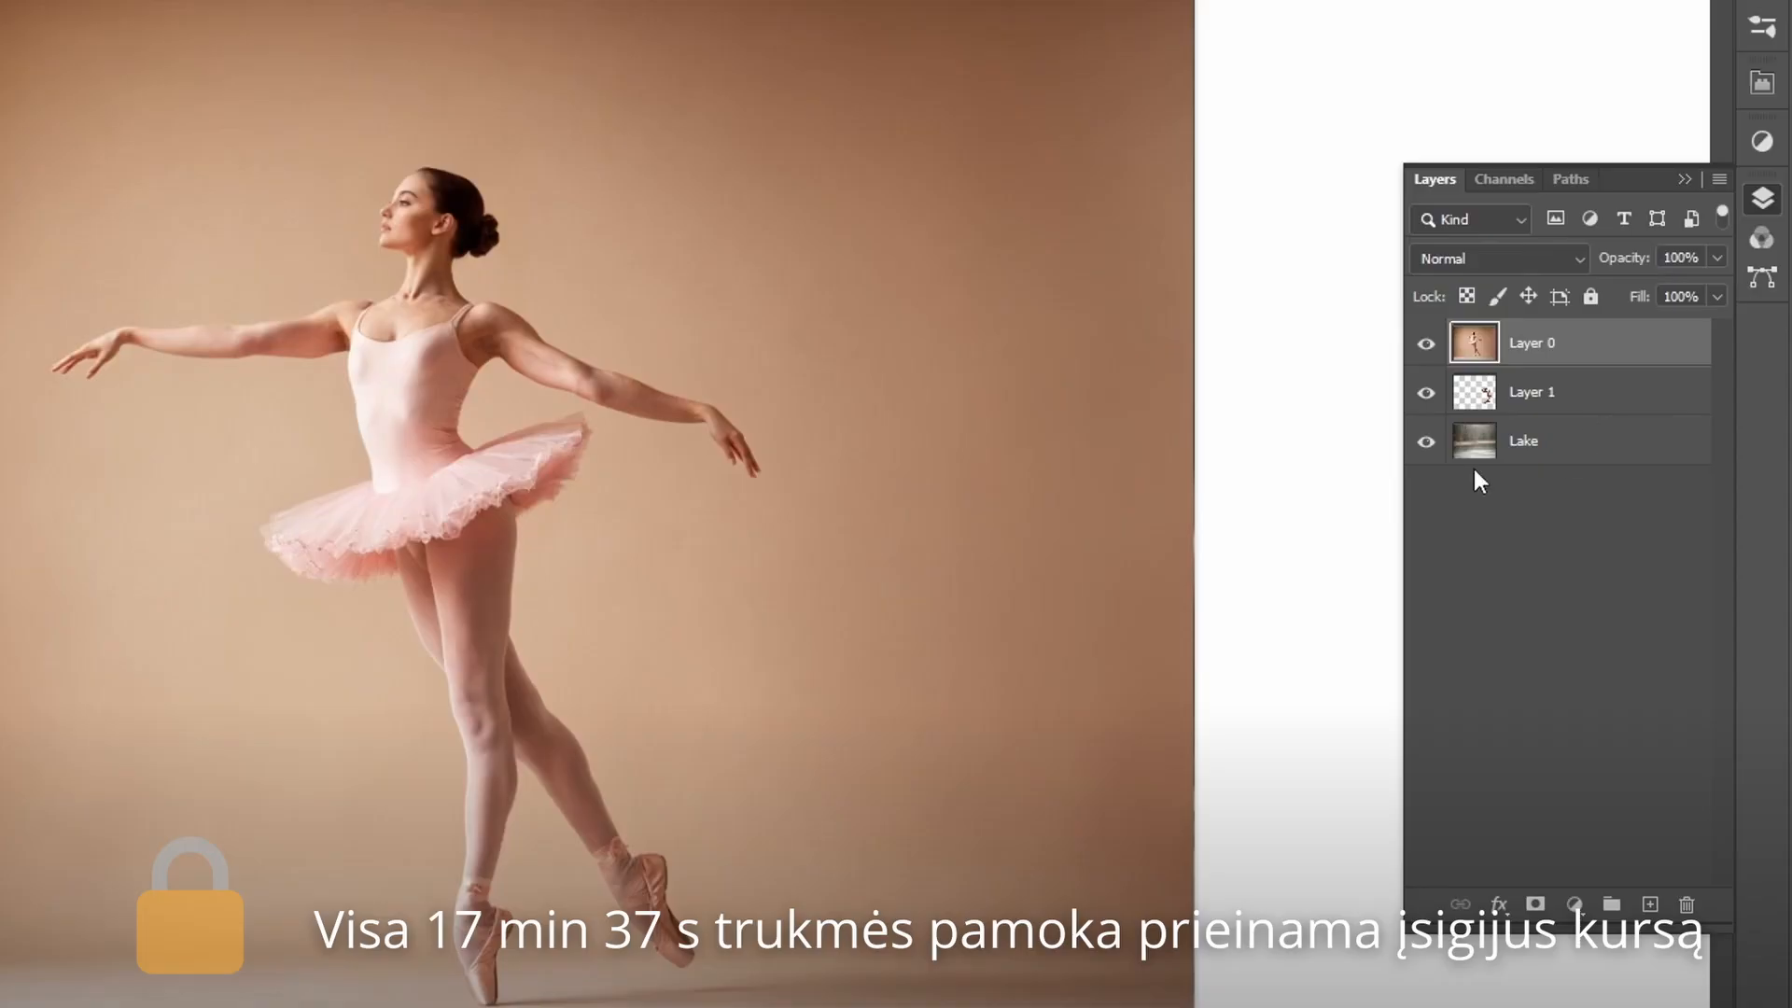
# Try grouping Layer 0, Layer 1 and Lake together, and undo the grouping.
pyautogui.keyDown('shift'); pyautogui.click(1547, 444); pyautogui.keyUp('shift')
pyautogui.hotkey('ctrl', 'g')
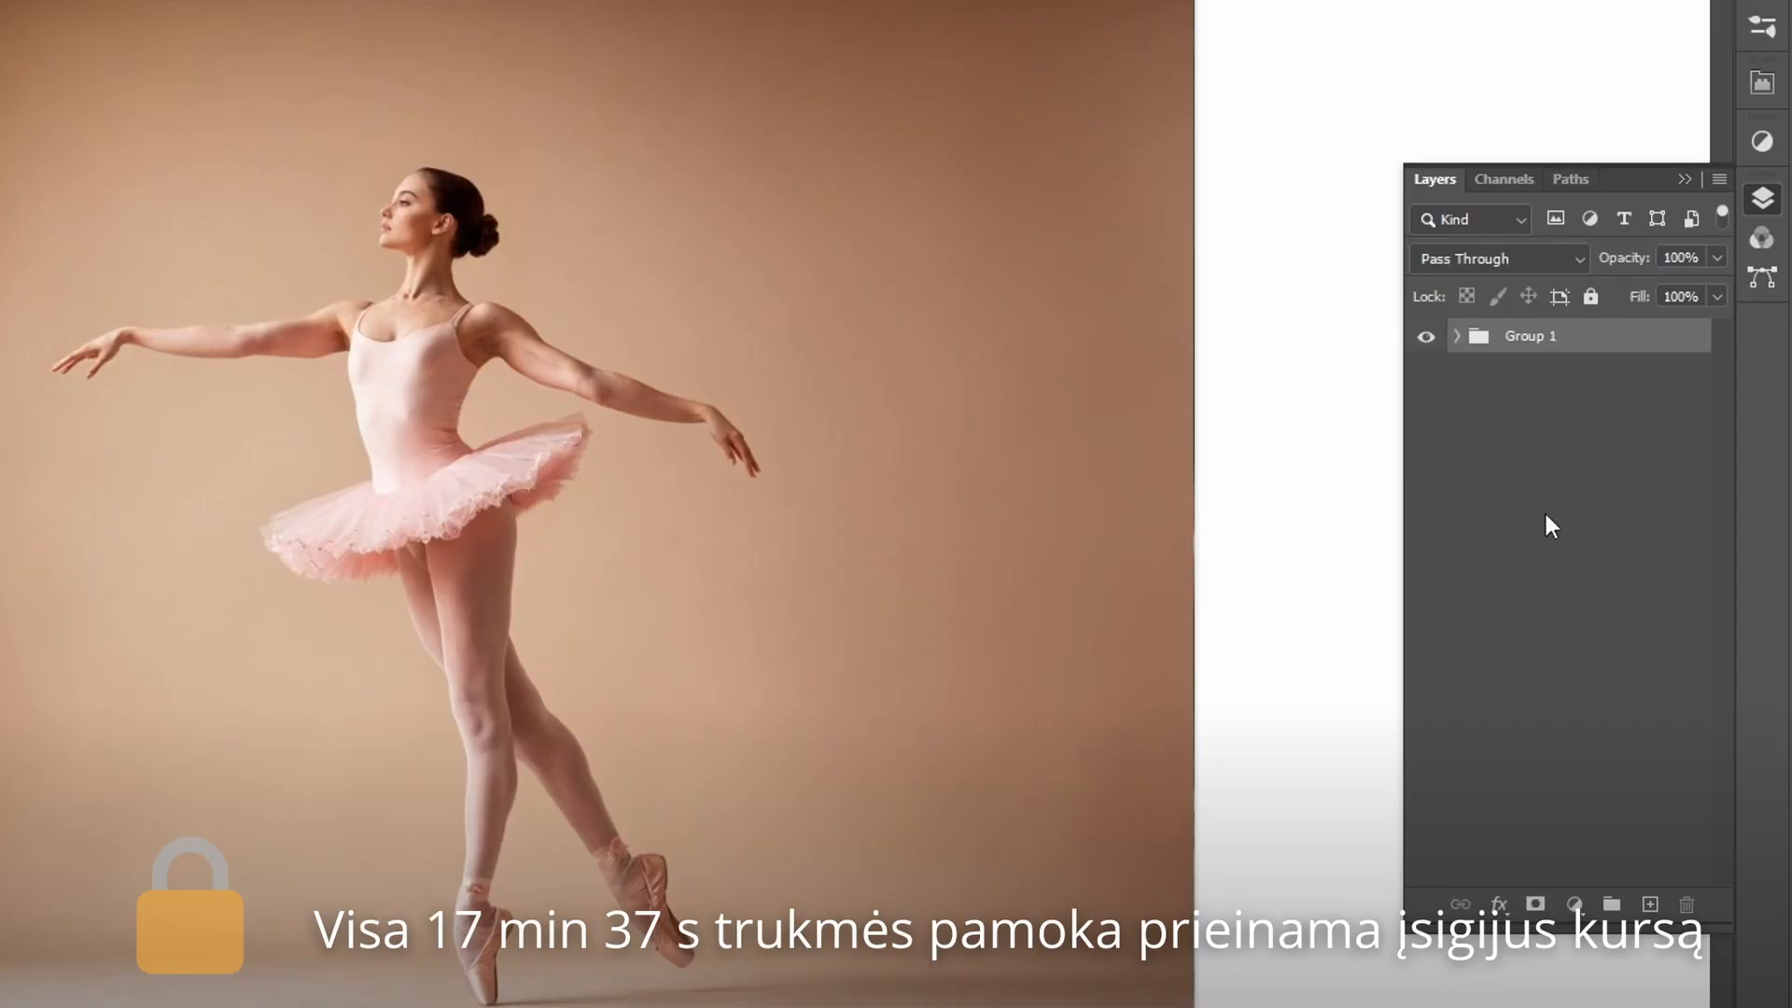
pyautogui.hotkey('ctrl', 'z')
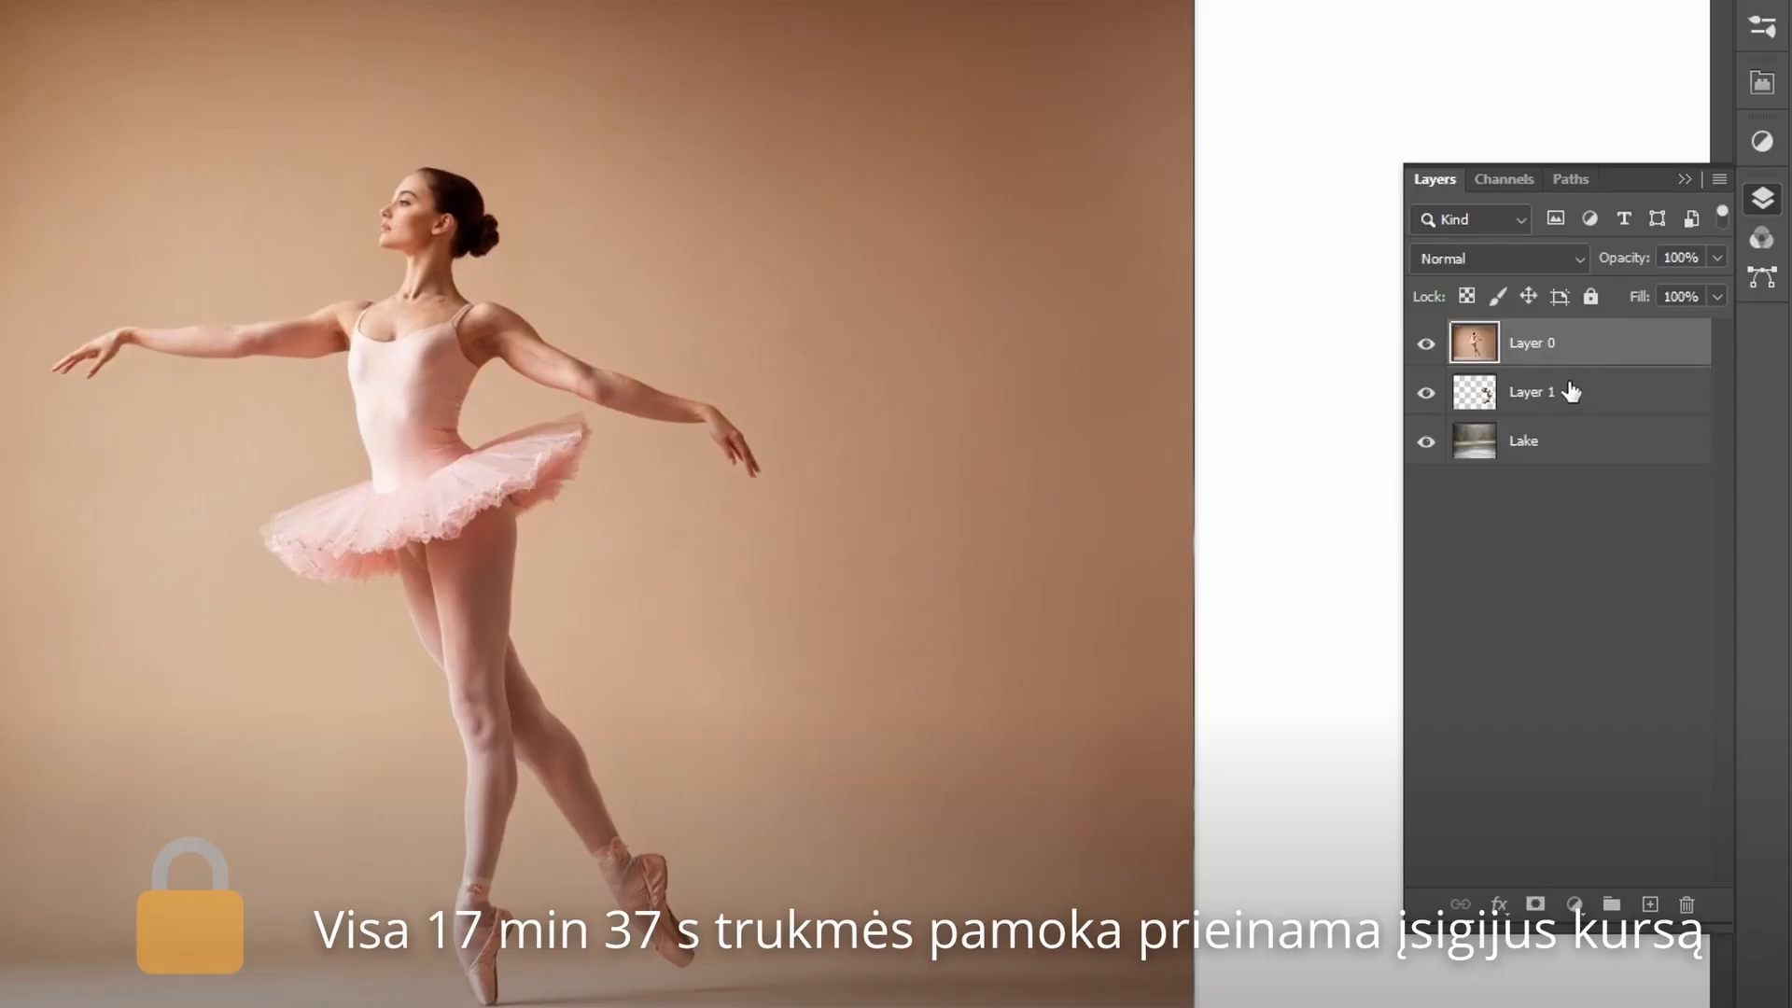
# Group only Layer 0 and Layer 1, leaving the Lake layer outside the group.
pyautogui.keyDown('shift'); pyautogui.click(1565, 455); pyautogui.keyUp('shift')
pyautogui.click(1616, 351)
pyautogui.keyDown('ctrl'); pyautogui.click(1556, 392); pyautogui.keyUp('ctrl')
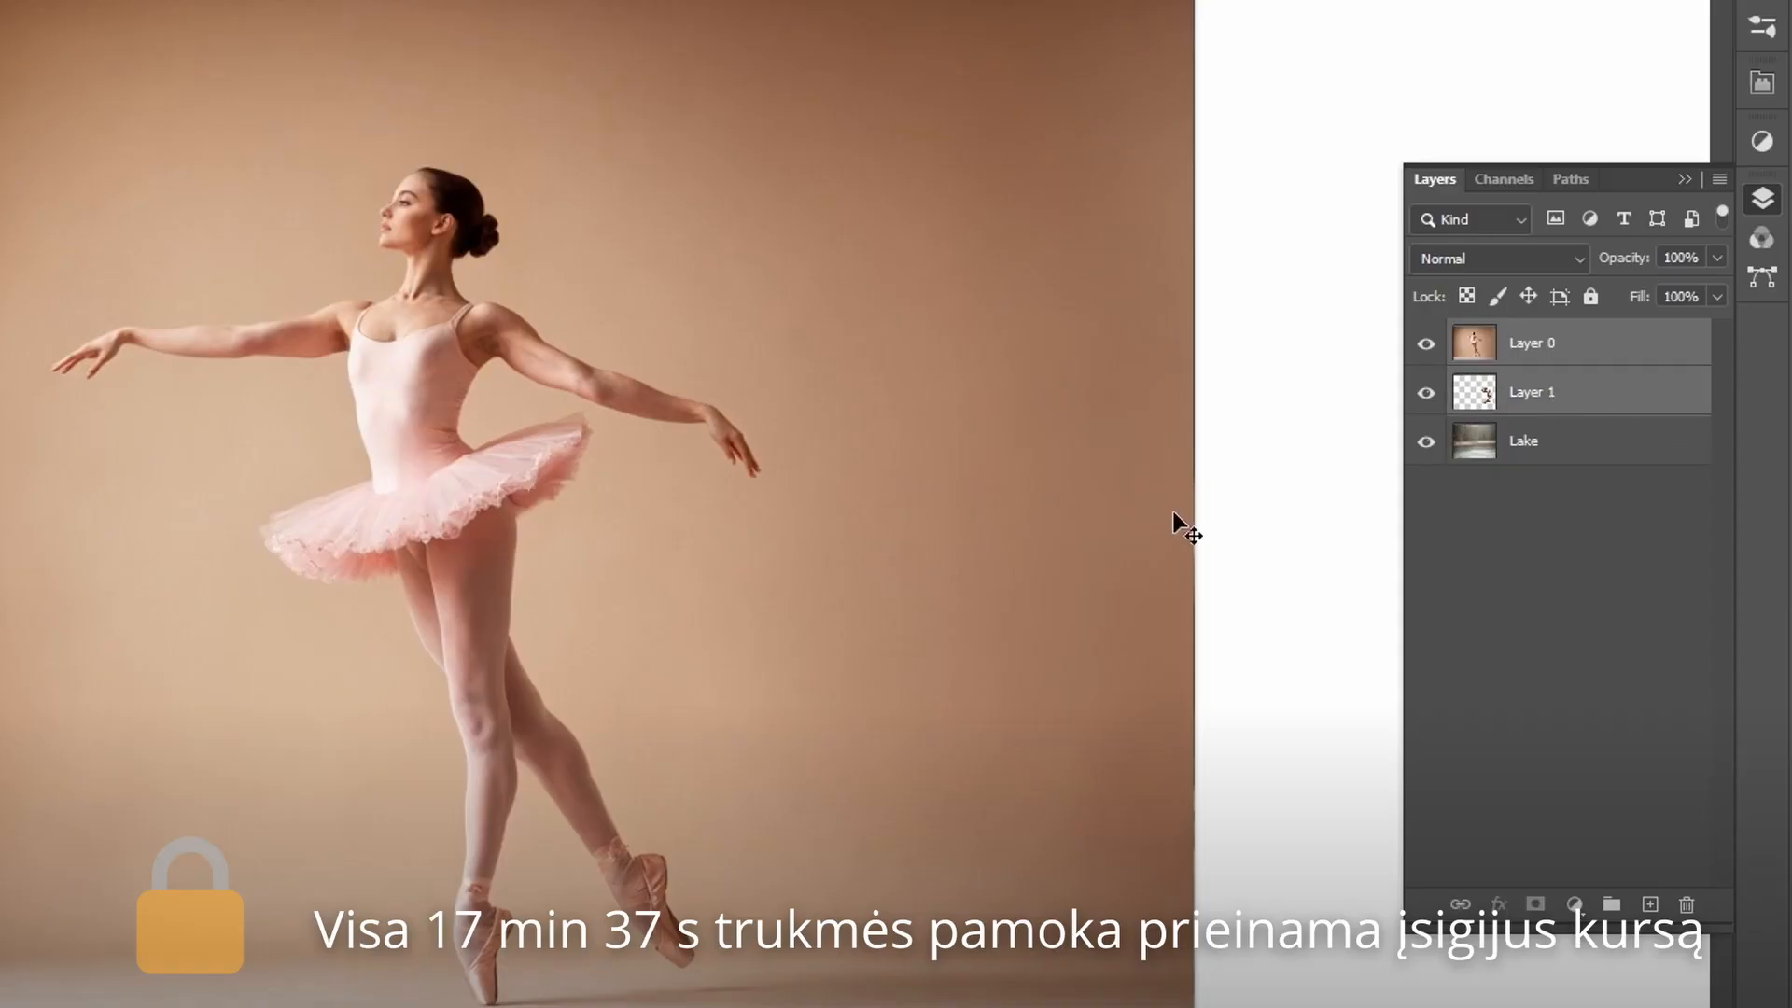
pyautogui.keyDown('ctrl'); pyautogui.click(1582, 401); pyautogui.keyUp('ctrl')
pyautogui.keyDown('ctrl'); pyautogui.click(1559, 444); pyautogui.keyUp('ctrl')
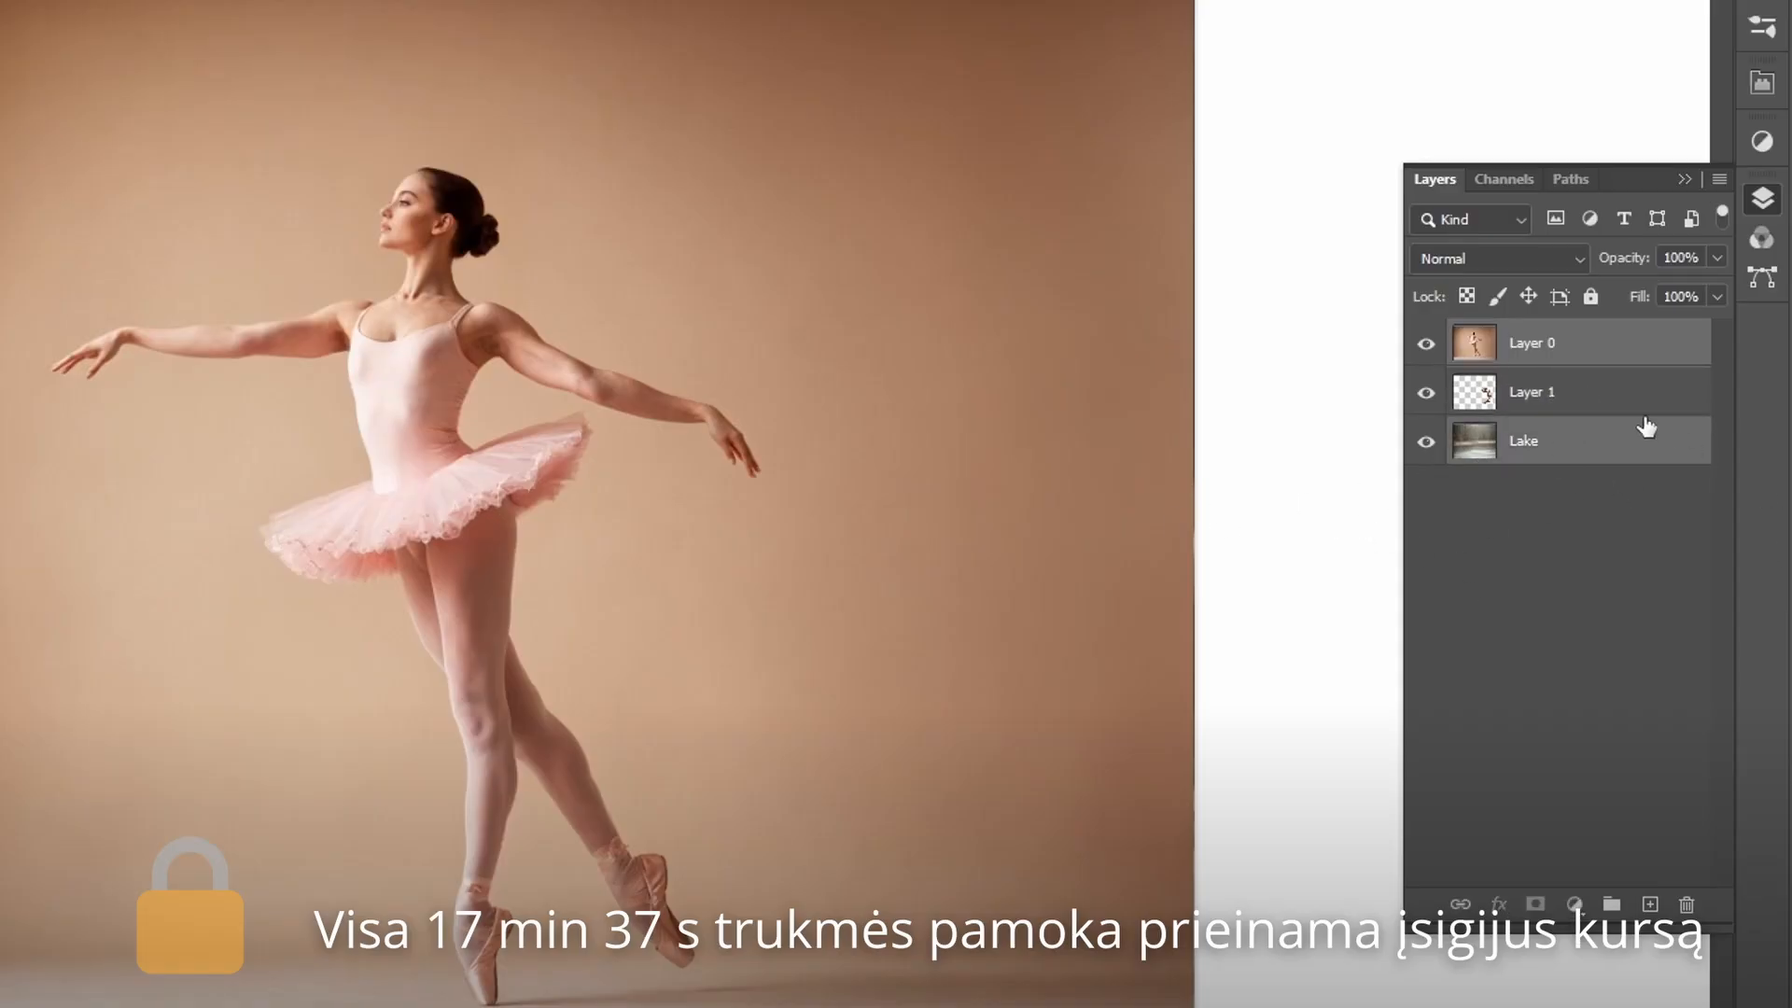
pyautogui.keyDown('ctrl'); pyautogui.click(1598, 398); pyautogui.keyUp('ctrl')
pyautogui.keyDown('ctrl'); pyautogui.click(1572, 457); pyautogui.keyUp('ctrl')
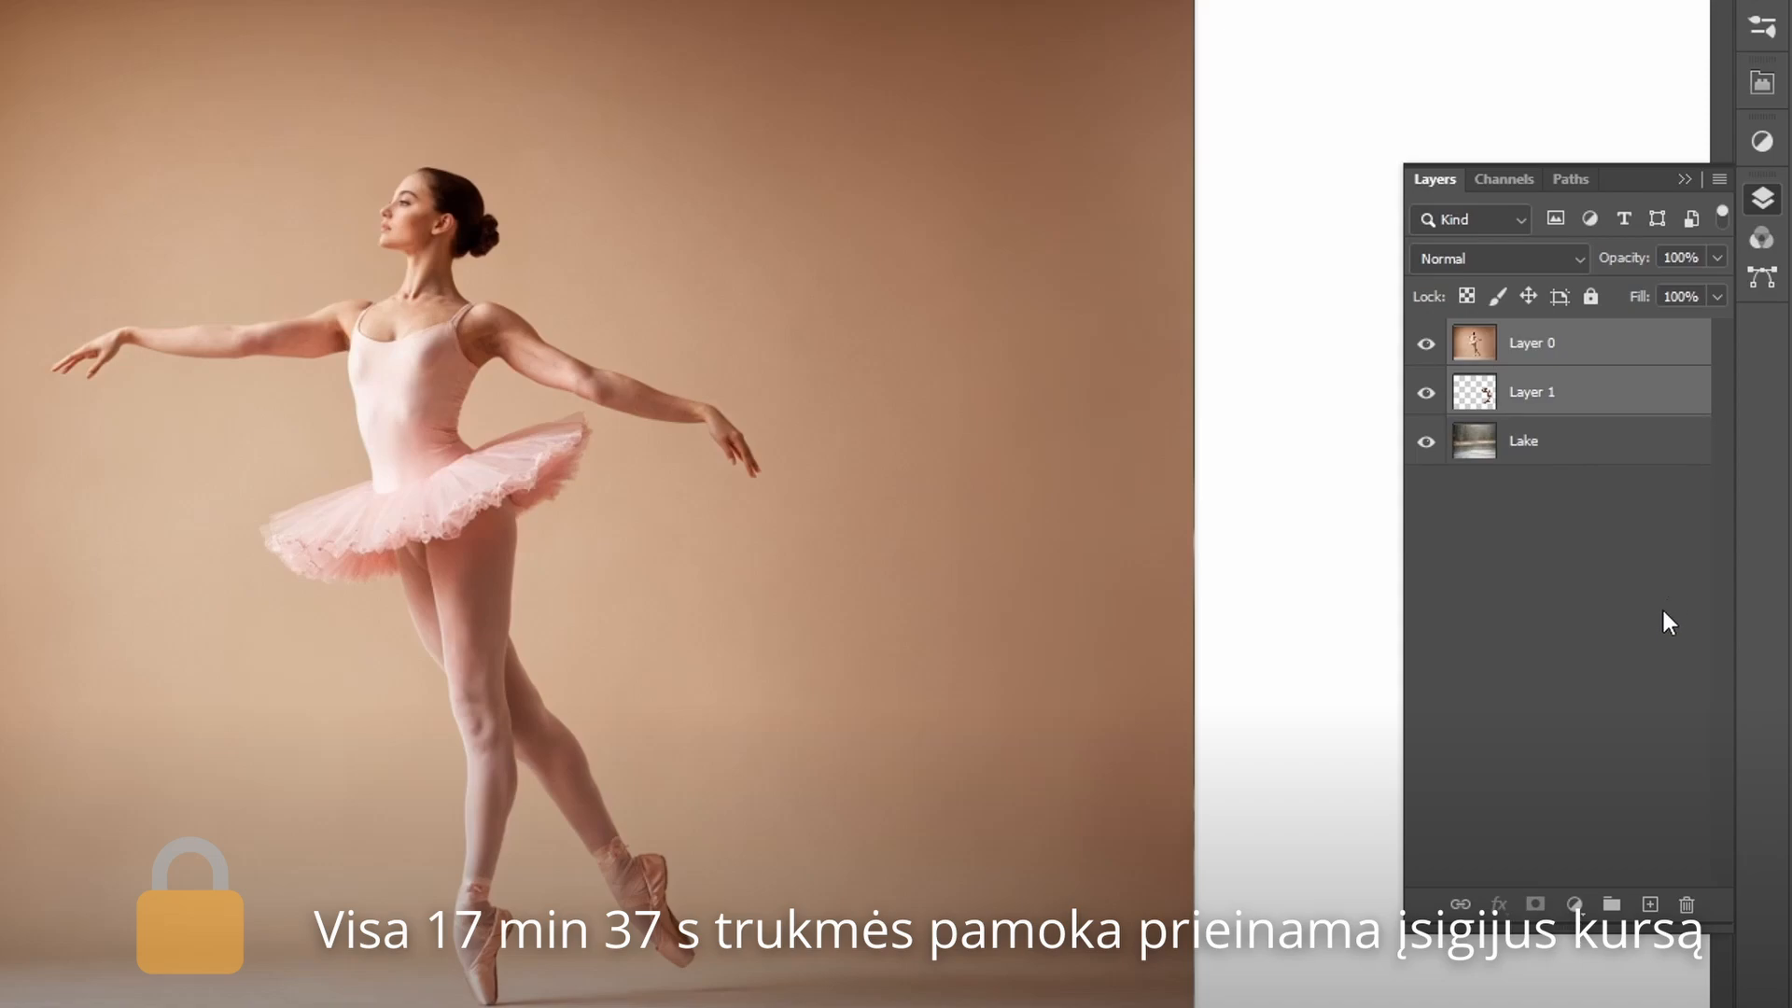
pyautogui.click(1612, 903)
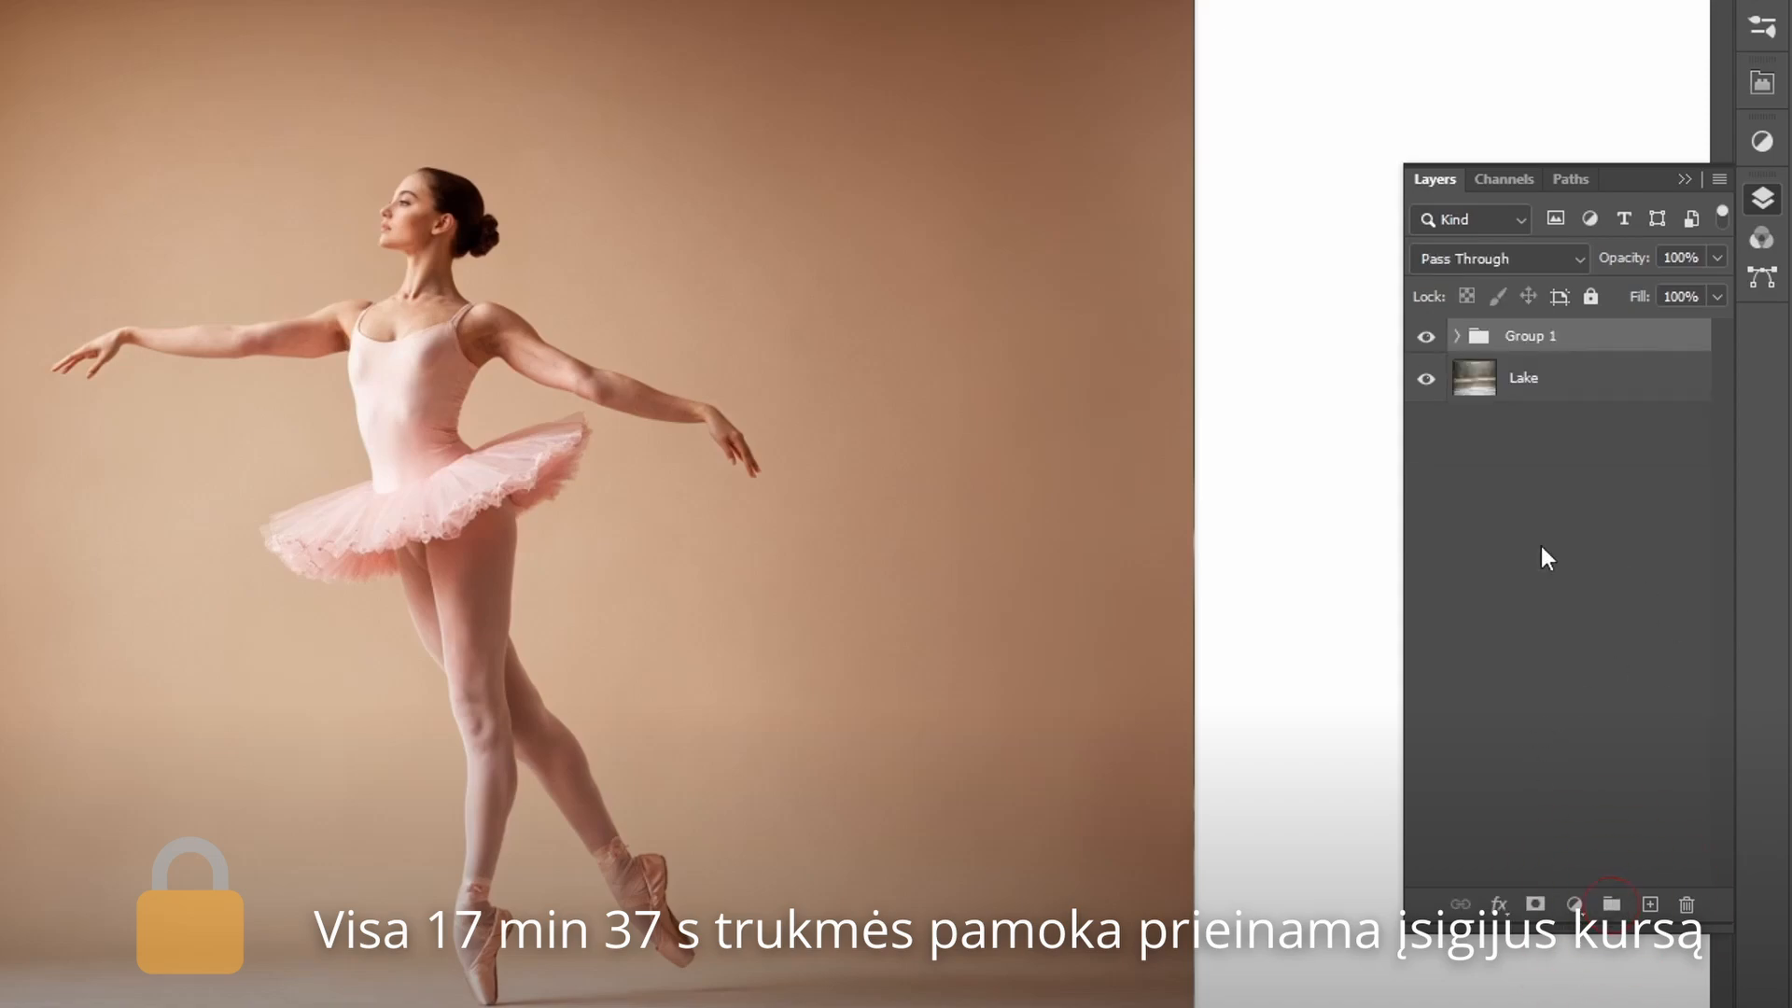
pyautogui.doubleClick(1532, 341)
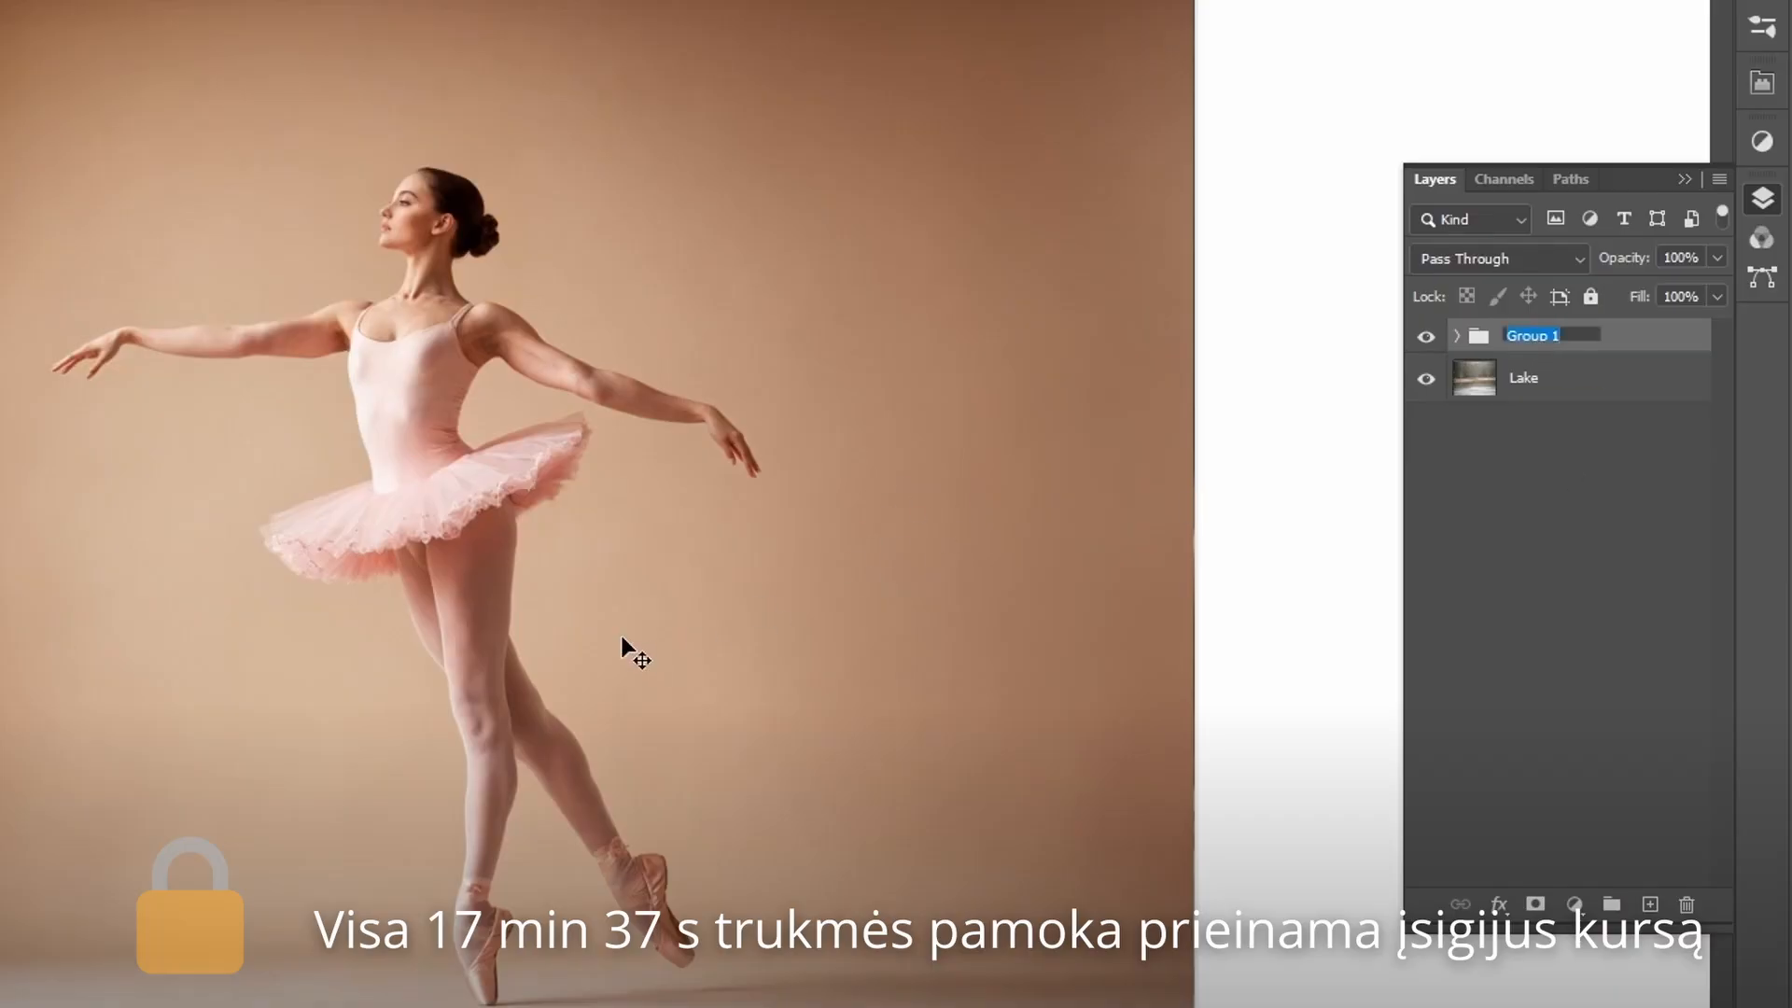
pyautogui.click(1554, 509)
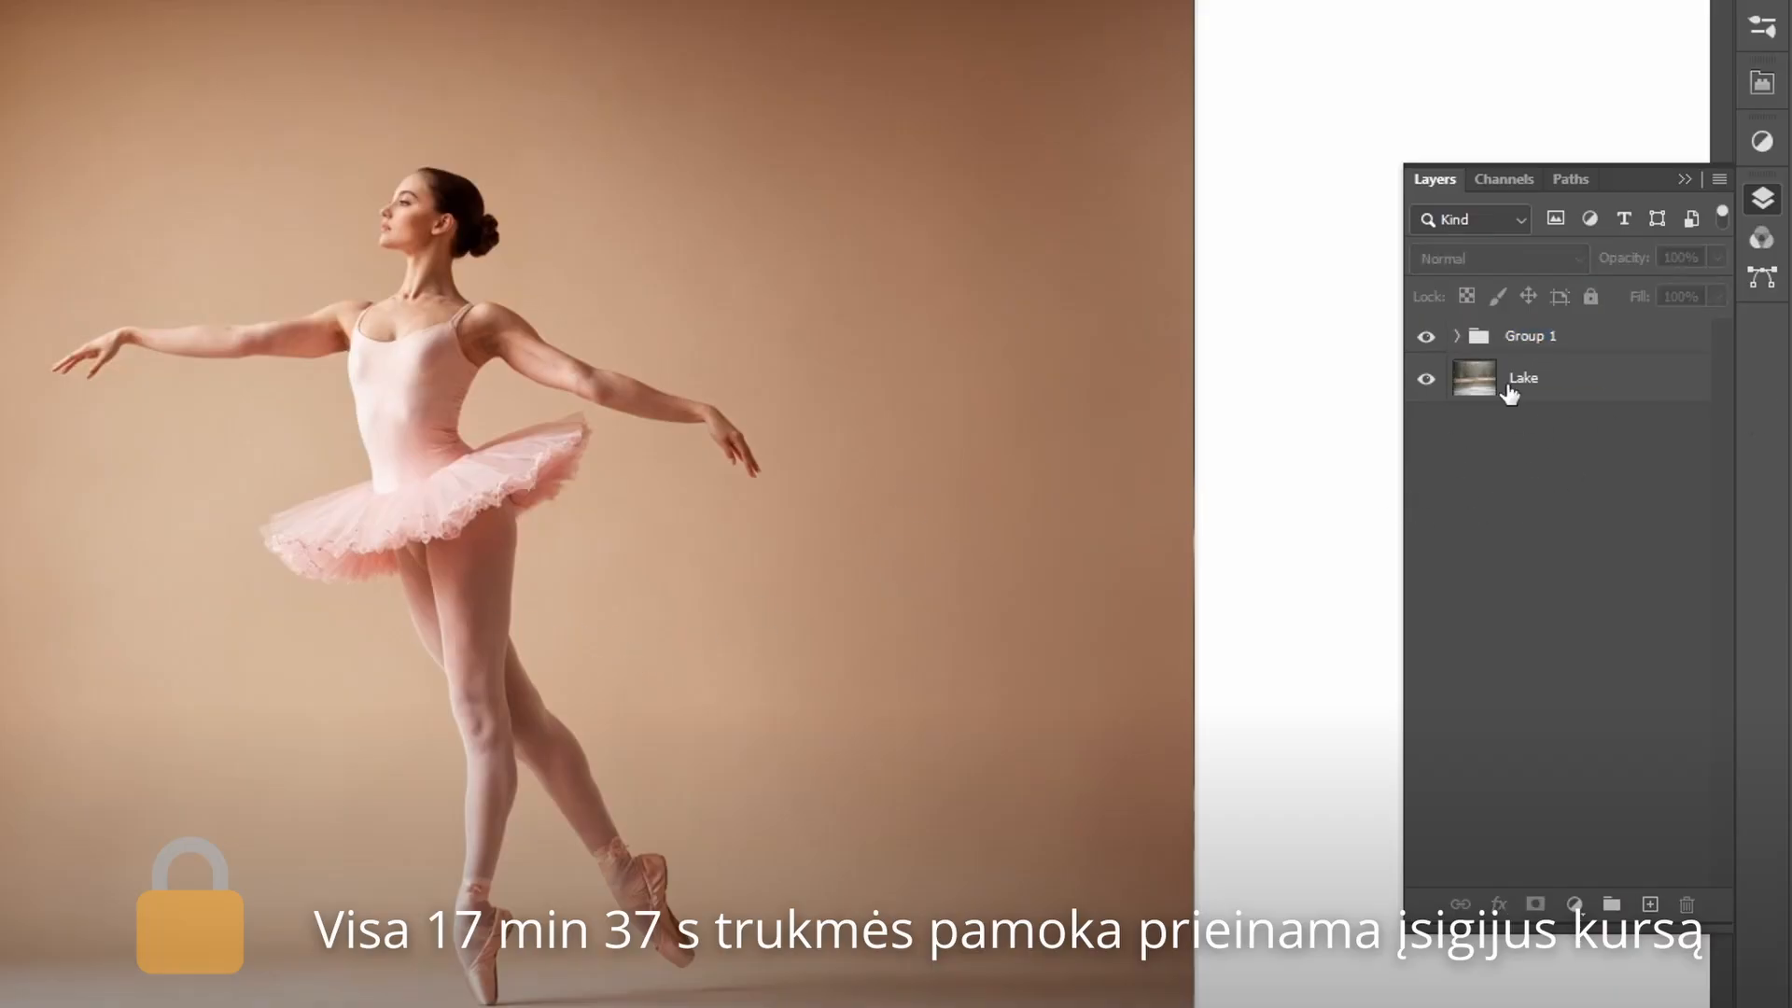
# Expand Group 1 to show its layers and move the whole group down over the lake image.
pyautogui.click(1455, 337)
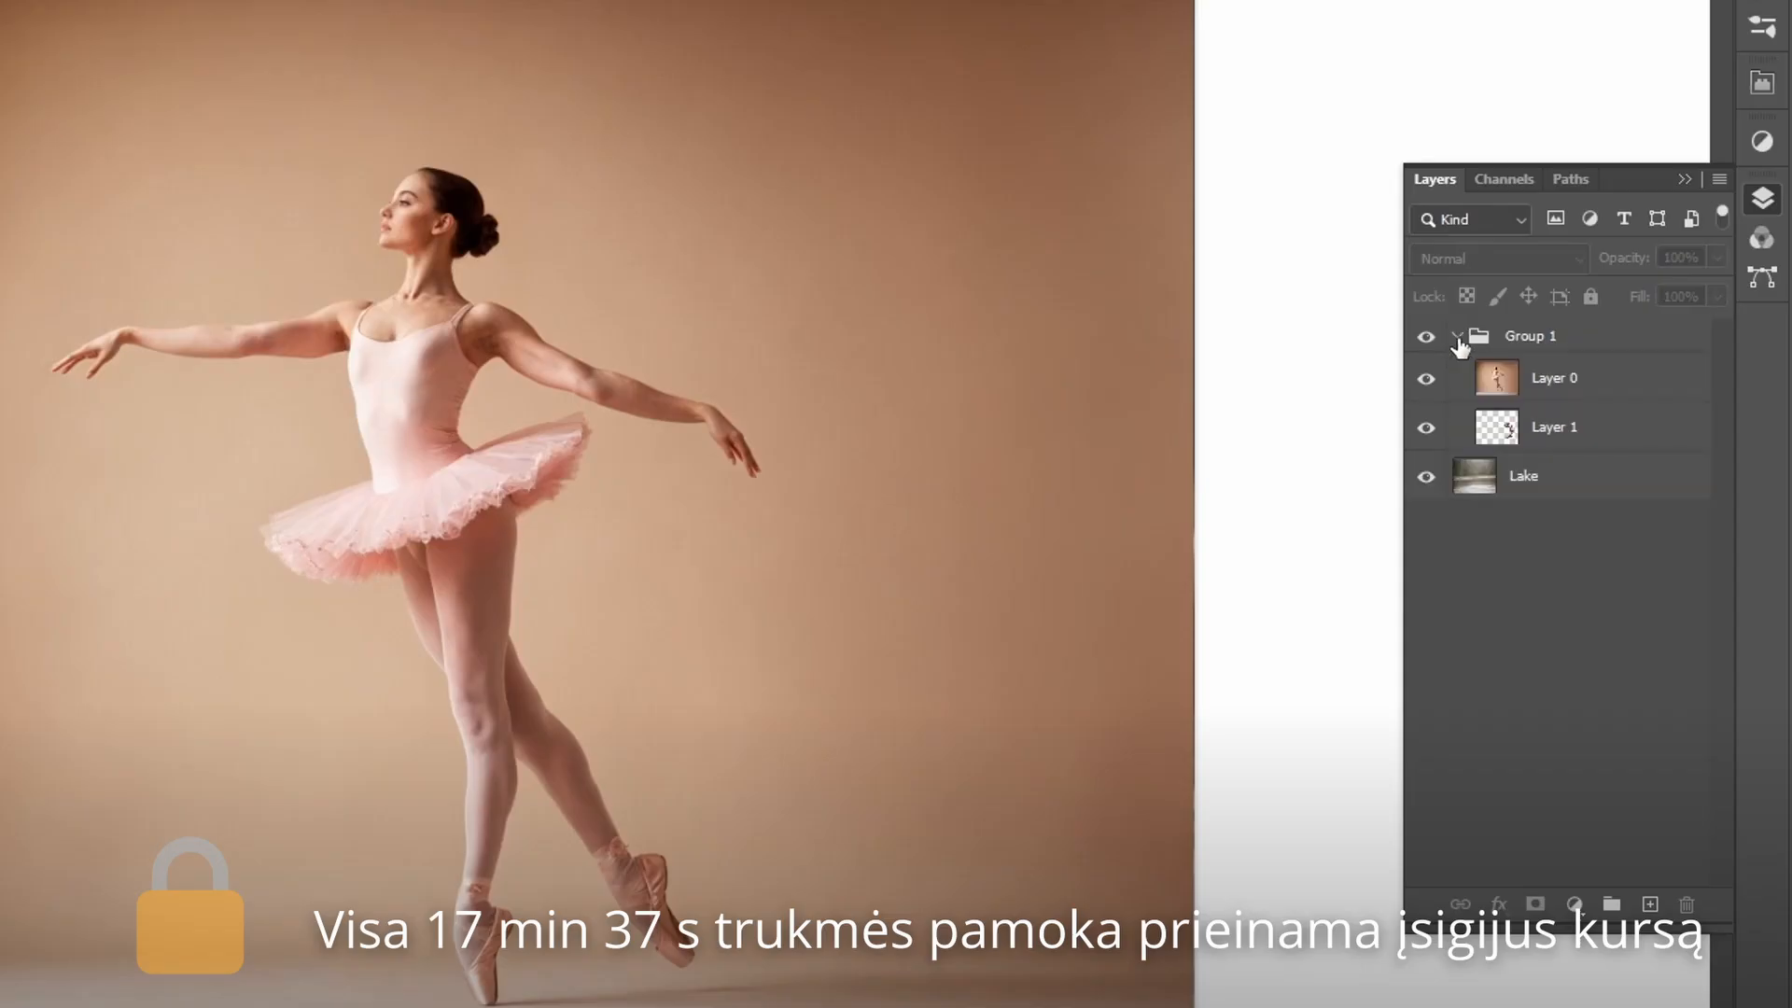
pyautogui.click(1476, 343)
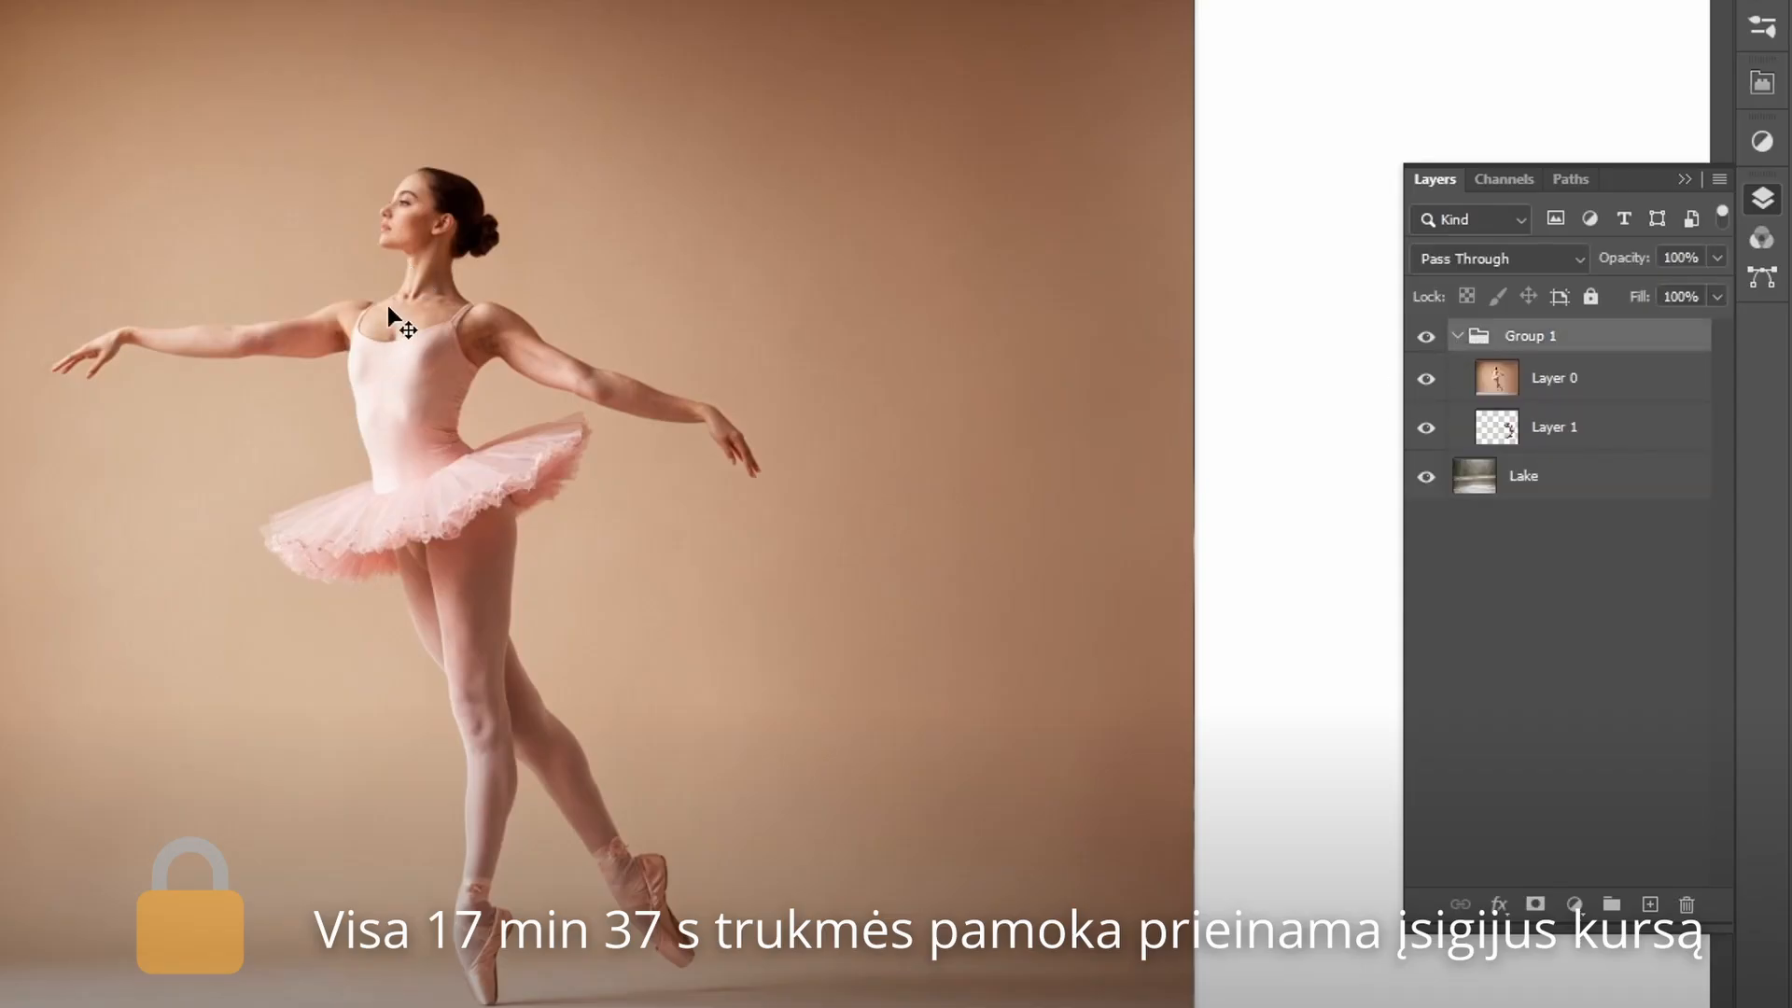
pyautogui.moveTo(427, 429)
pyautogui.mouseDown()
pyautogui.moveTo(826, 387)
pyautogui.moveTo(1130, 528)
pyautogui.moveTo(138, 637)
pyautogui.moveTo(485, 649)
pyautogui.moveTo(461, 592)
pyautogui.mouseUp()
# Place Layer 1 above Layer 0 inside Group 1 and move the group's contents up and to the right.
pyautogui.moveTo(1582, 428); pyautogui.dragTo(1589, 364)
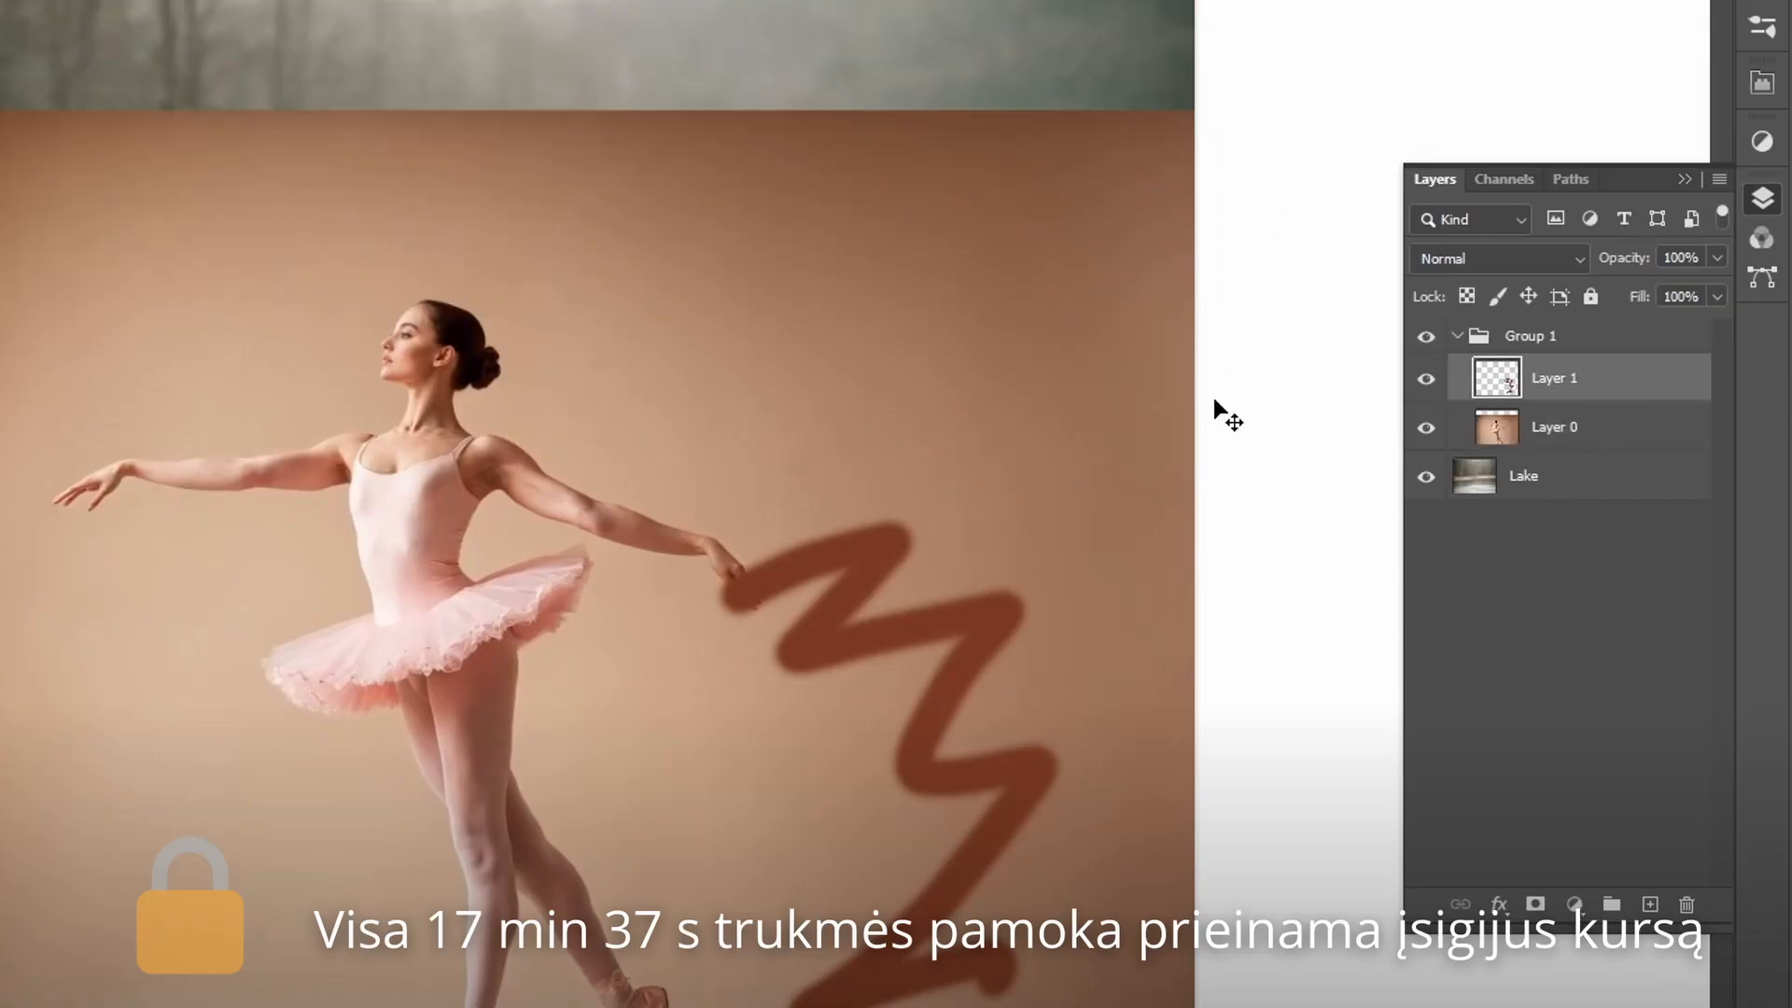
pyautogui.moveTo(1173, 505)
pyautogui.mouseDown()
pyautogui.moveTo(640, 220)
pyautogui.moveTo(1051, 548)
pyautogui.moveTo(1085, 535)
pyautogui.mouseUp()
pyautogui.moveTo(803, 524)
pyautogui.mouseDown()
pyautogui.moveTo(811, 253)
pyautogui.moveTo(612, 248)
pyautogui.moveTo(986, 383)
pyautogui.moveTo(971, 455)
pyautogui.mouseUp()
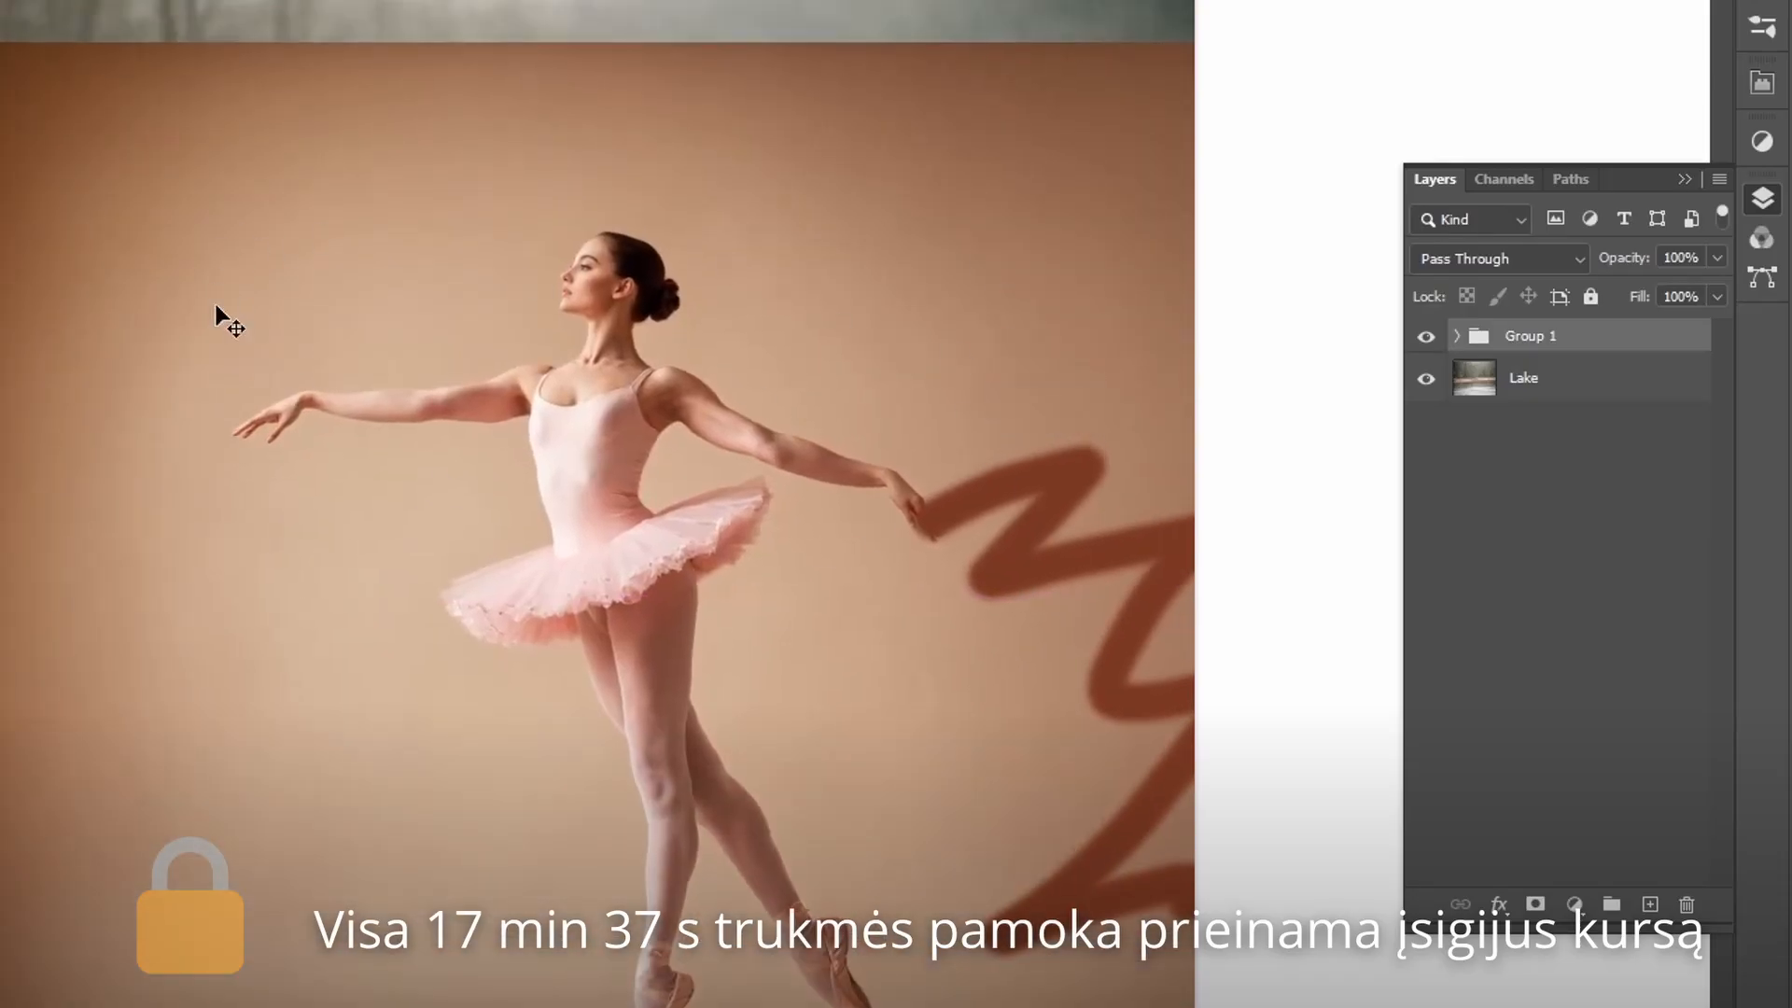
# Create a second group containing a new layer and paint a dark green zigzag on it below the dancer's left-pointing hand.
pyautogui.click(1612, 905)
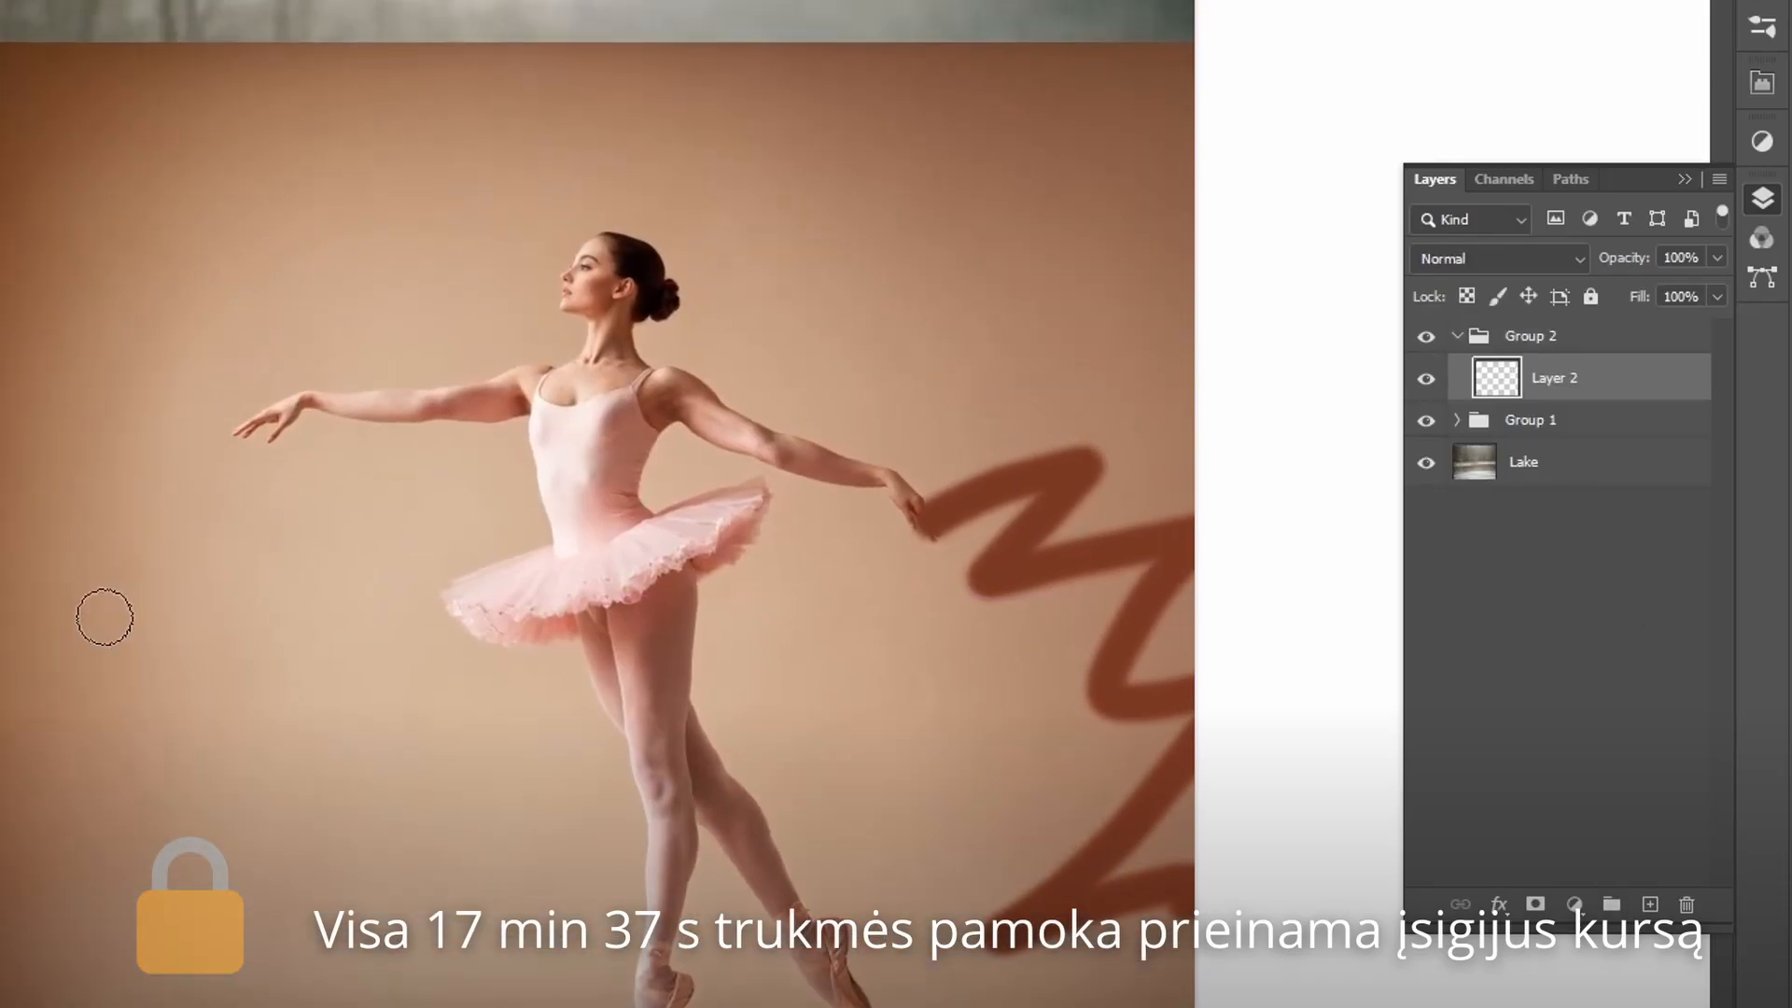
pyautogui.moveTo(80, 793)
pyautogui.mouseDown()
pyautogui.moveTo(316, 708)
pyautogui.moveTo(388, 552)
pyautogui.moveTo(280, 460)
pyautogui.moveTo(297, 420)
pyautogui.mouseUp()
# Collapse Group 2 and nudge it slightly down and left, then try shifting Group 1 separately.
pyautogui.click(1455, 338)
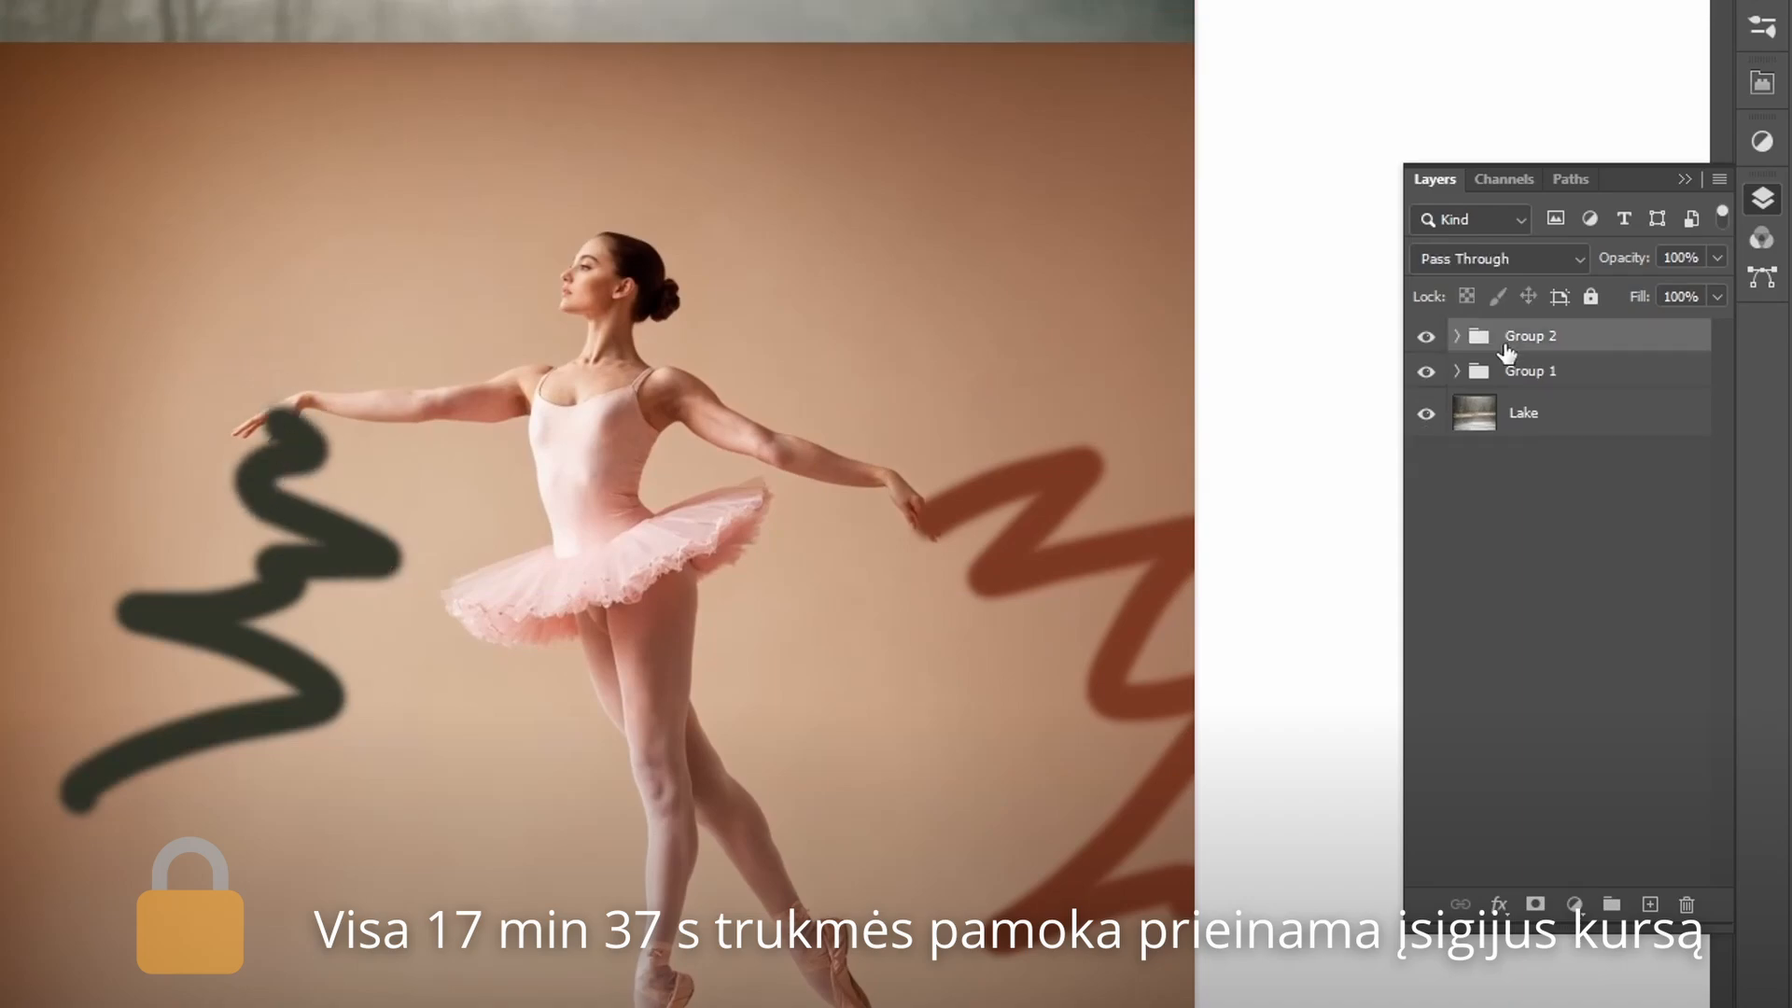
pyautogui.moveTo(341, 474)
pyautogui.mouseDown()
pyautogui.moveTo(384, 681)
pyautogui.moveTo(292, 569)
pyautogui.moveTo(324, 493)
pyautogui.mouseUp()
pyautogui.click(1521, 372)
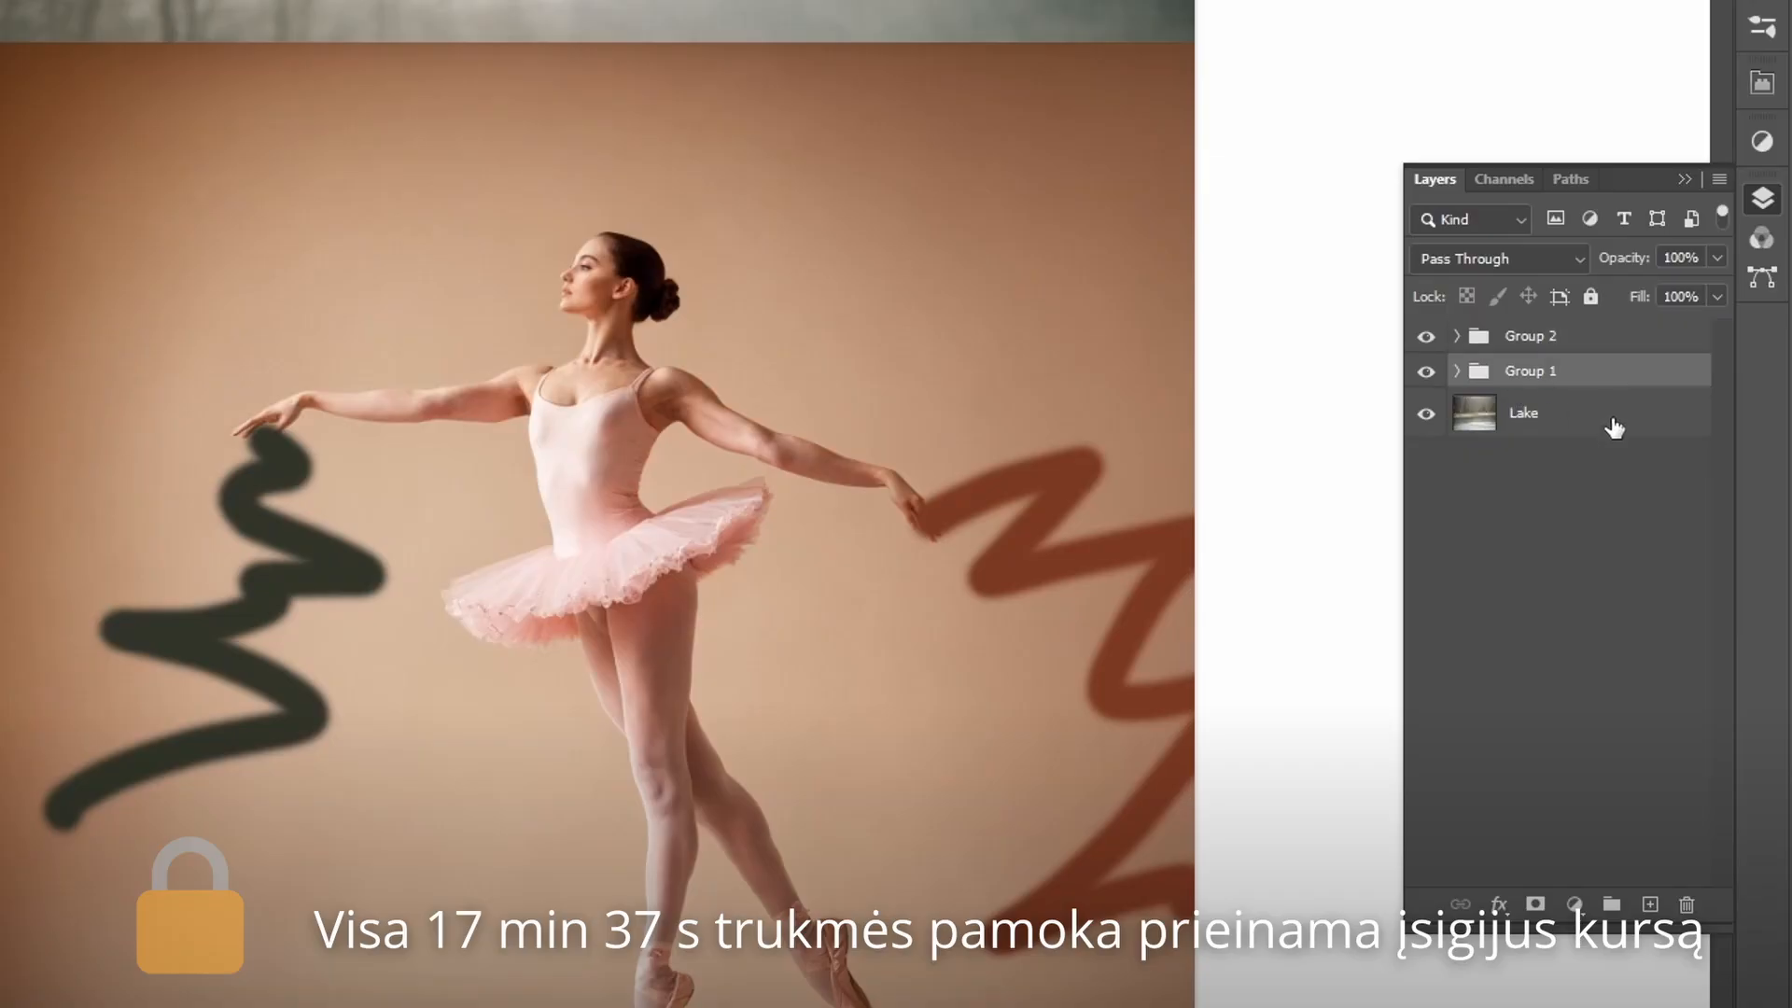
pyautogui.moveTo(840, 518)
pyautogui.mouseDown()
pyautogui.moveTo(720, 513)
pyautogui.moveTo(541, 448)
pyautogui.moveTo(728, 523)
pyautogui.moveTo(844, 500)
pyautogui.moveTo(822, 505)
pyautogui.mouseUp()
# Move Layer 2 with the dark green zigzag out of Group 2 and into Group 1.
pyautogui.click(1456, 336)
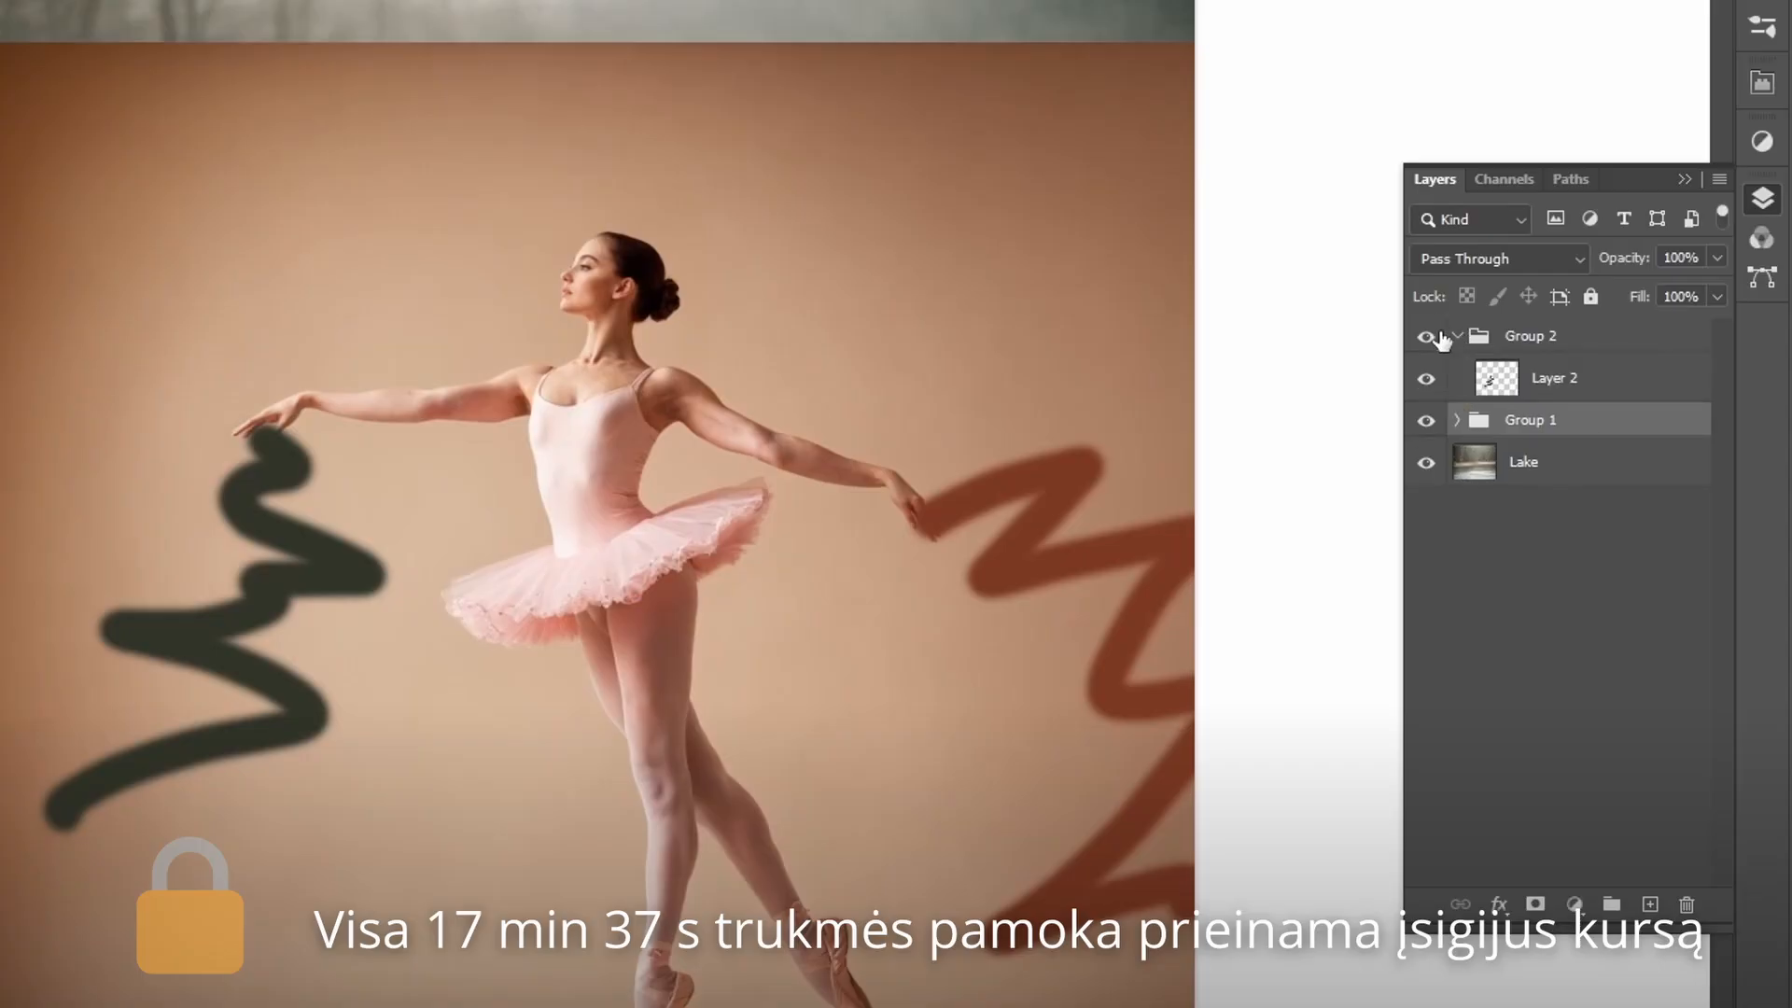
pyautogui.click(1504, 381)
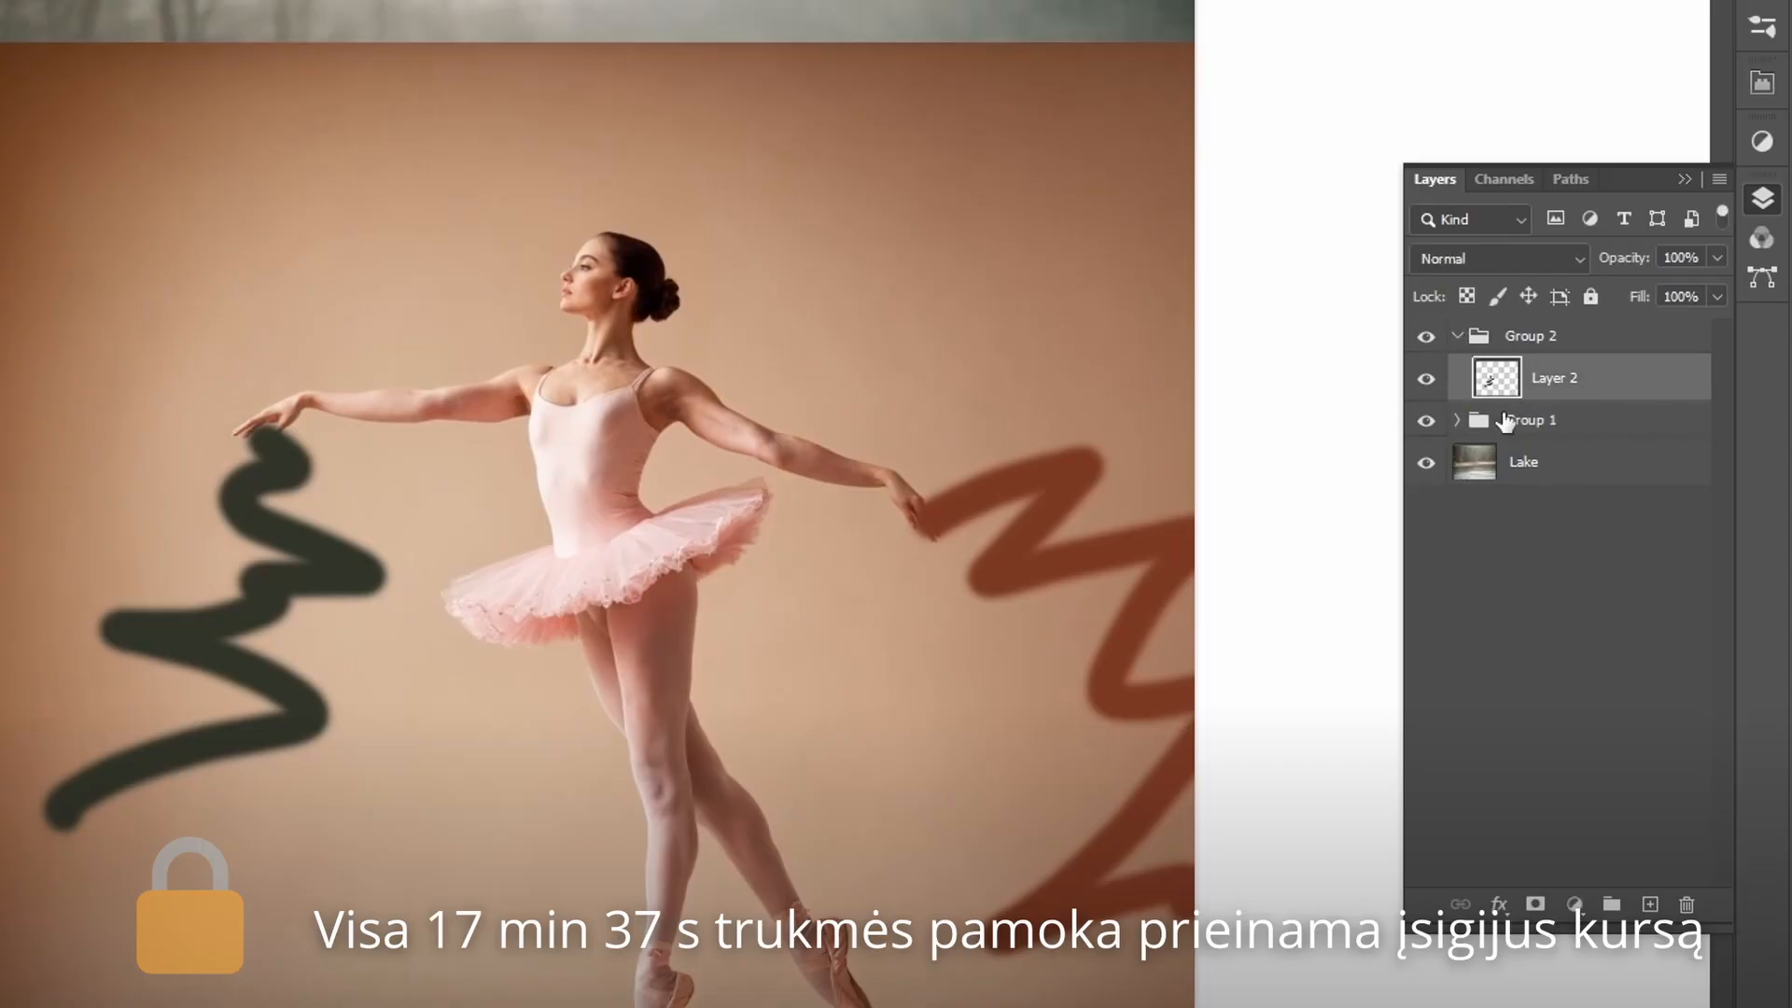
pyautogui.moveTo(1502, 392); pyautogui.dragTo(1520, 431)
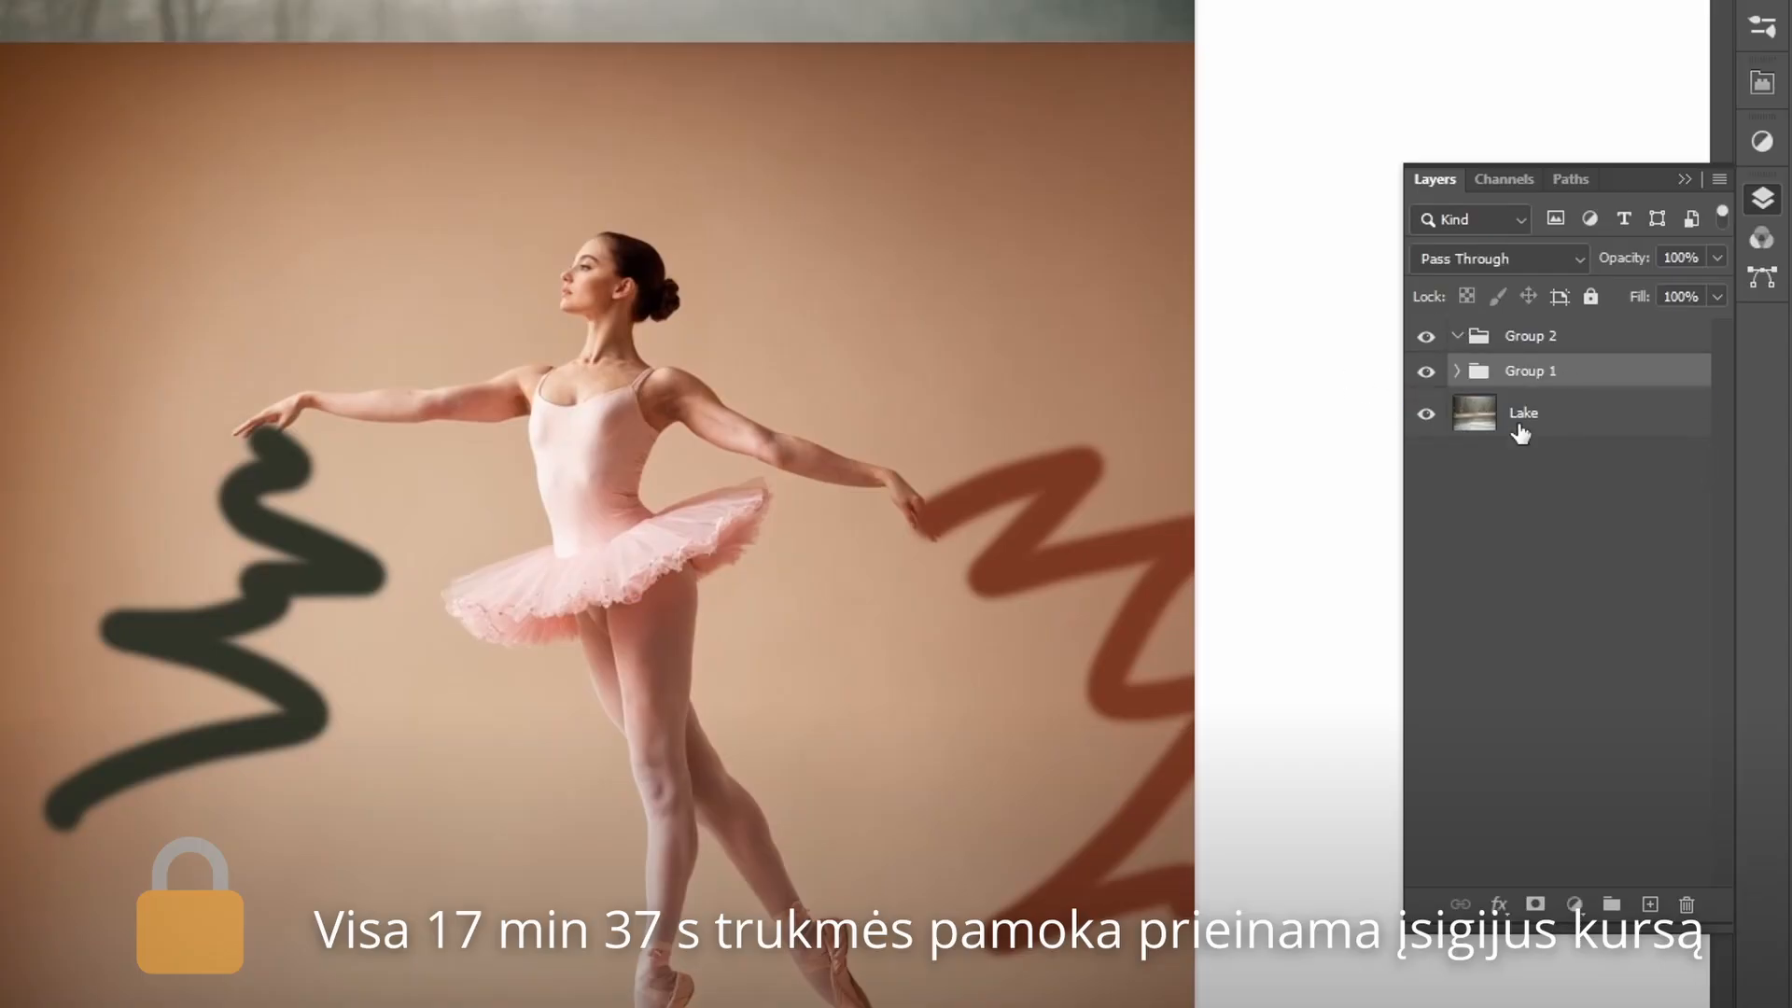
# Expand Group 1 to show its layers and move the whole group up and to the left over the lake.
pyautogui.click(1456, 370)
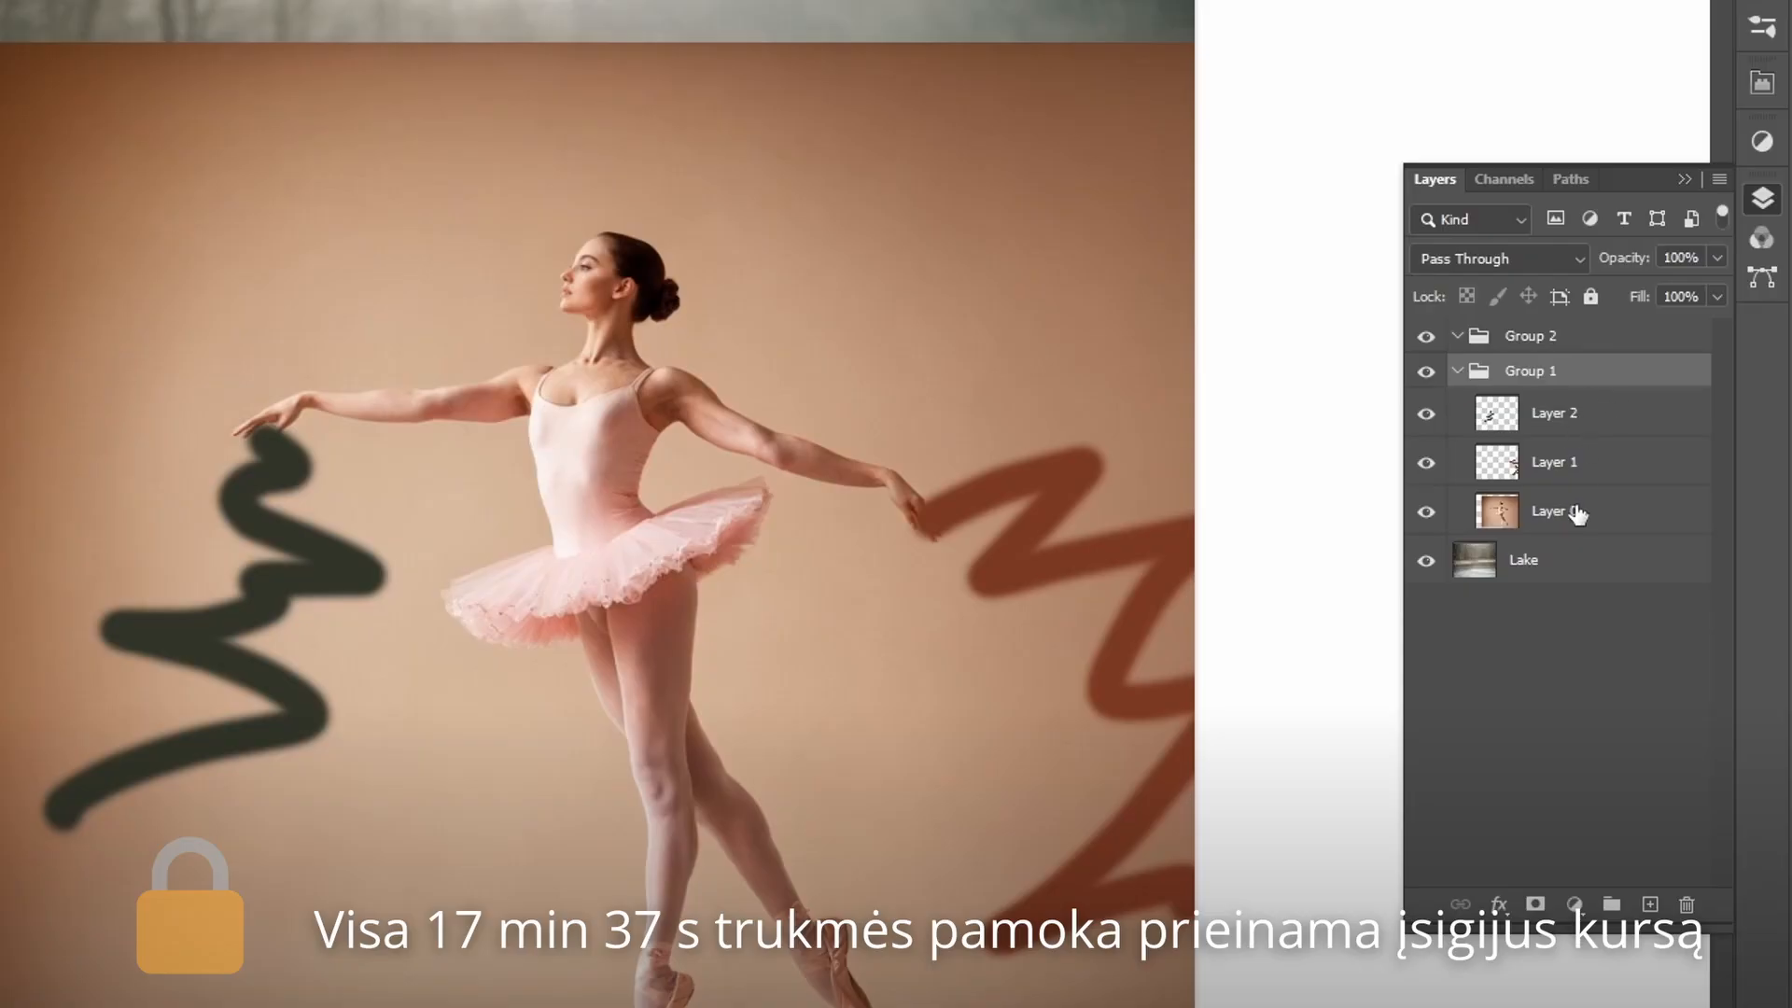
pyautogui.click(1554, 415)
pyautogui.click(1572, 373)
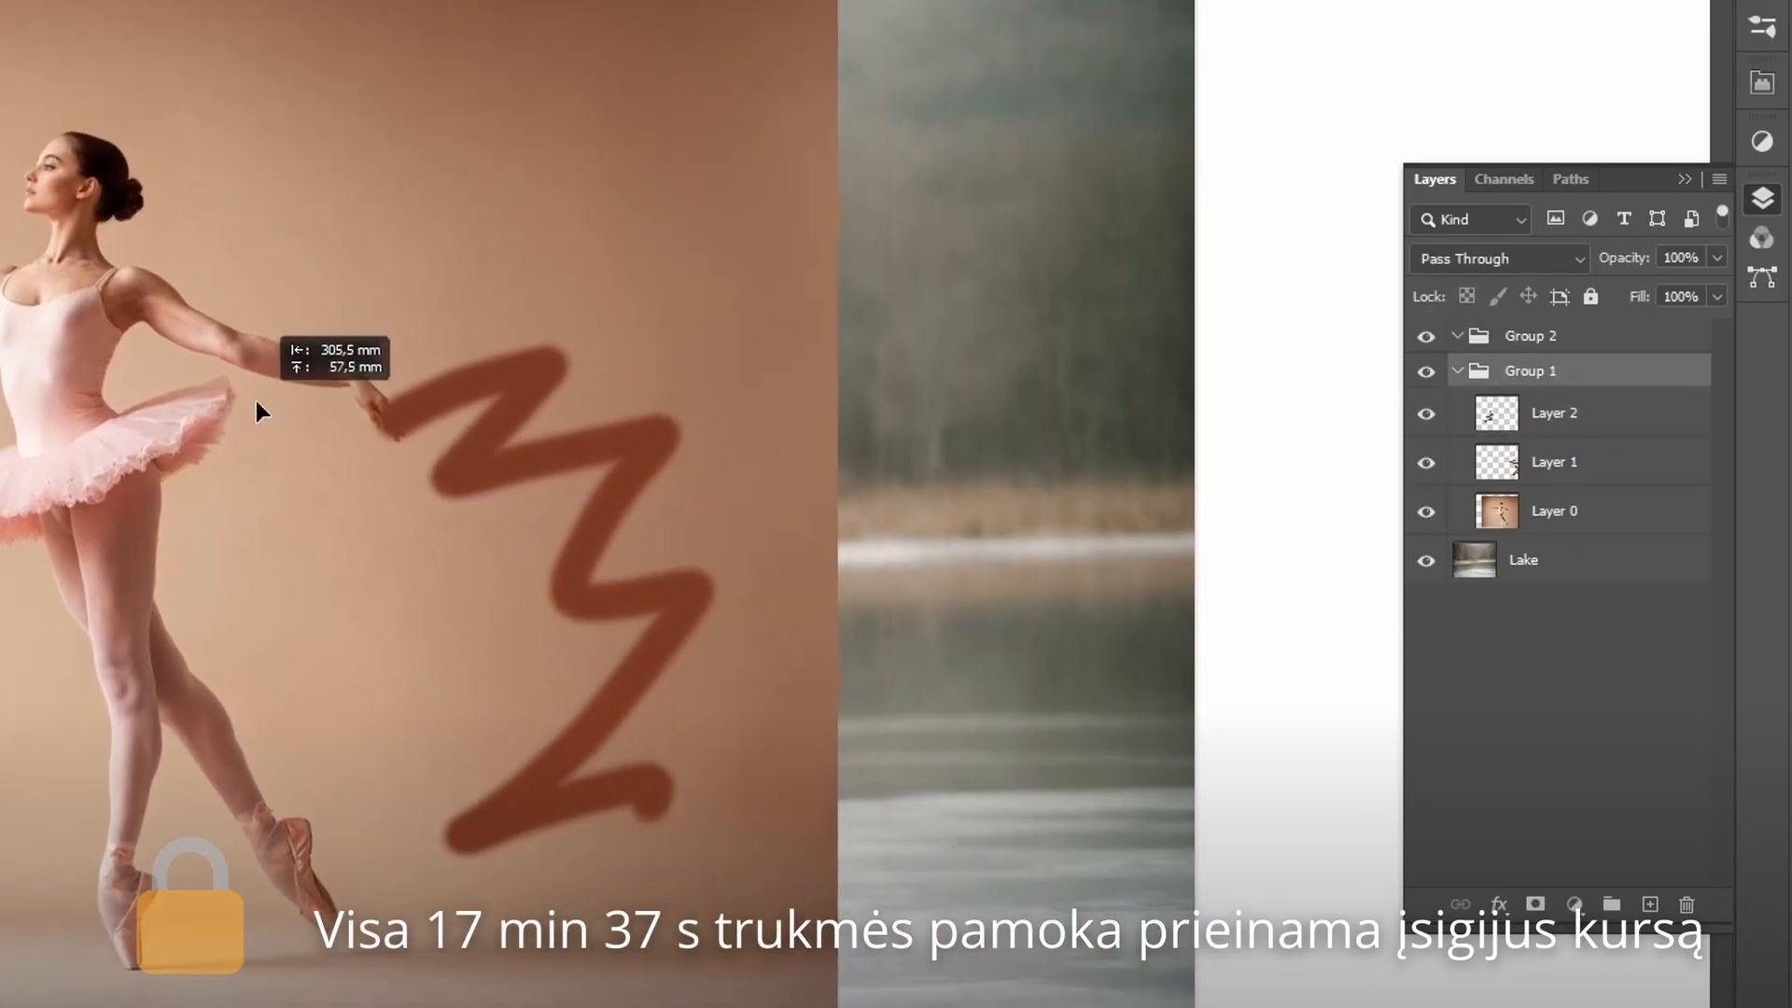